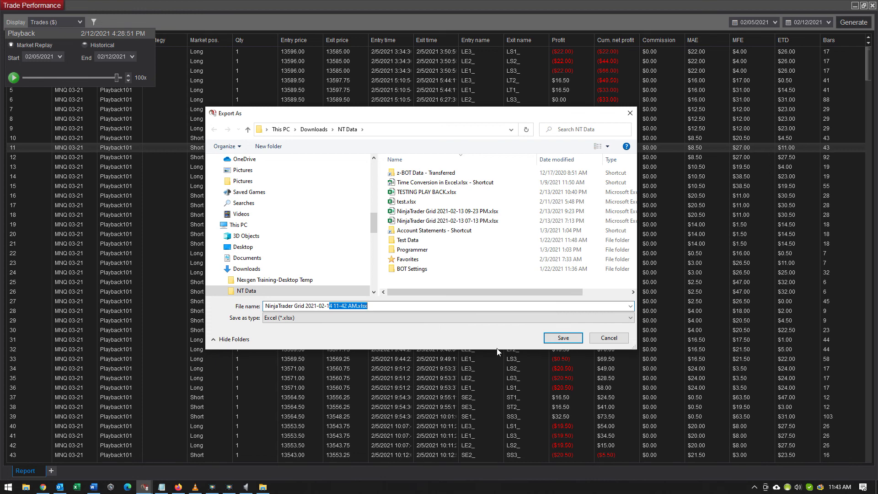
Export the trade list as an Excel file named "NinjaTrader Grid 2021-02-05 to 02-12 MARKET REPLY ONLY" in the NT Data folder.
{"action": "key", "text": "BackSpace"}
{"action": "key", "text": "BackSpace"}
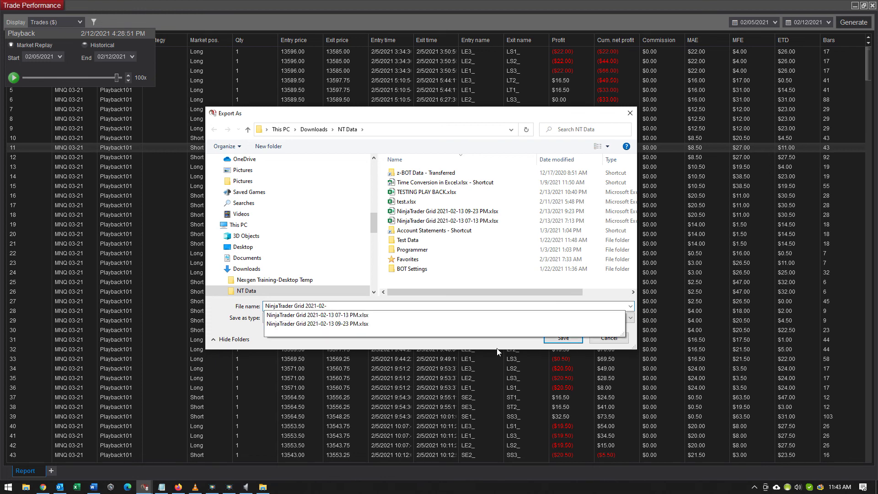
{"action": "type", "text": "05 to 02-12 MARKET RE"}
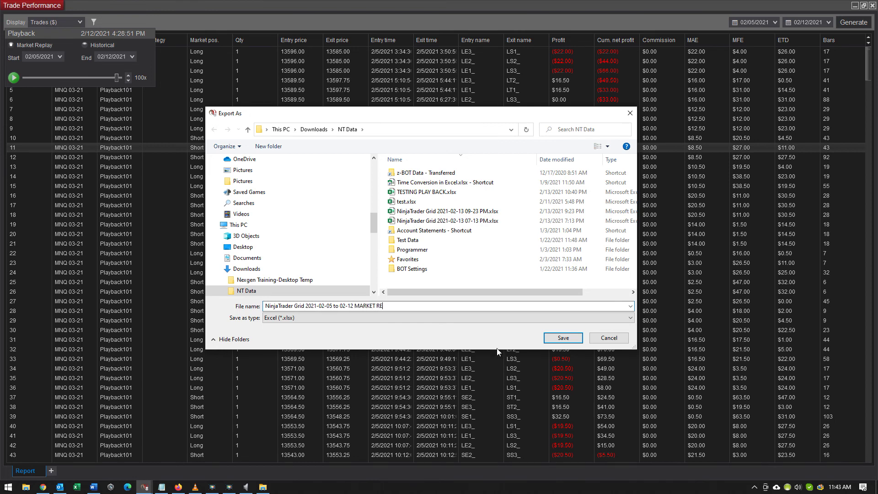
{"action": "type", "text": "Y ONLY"}
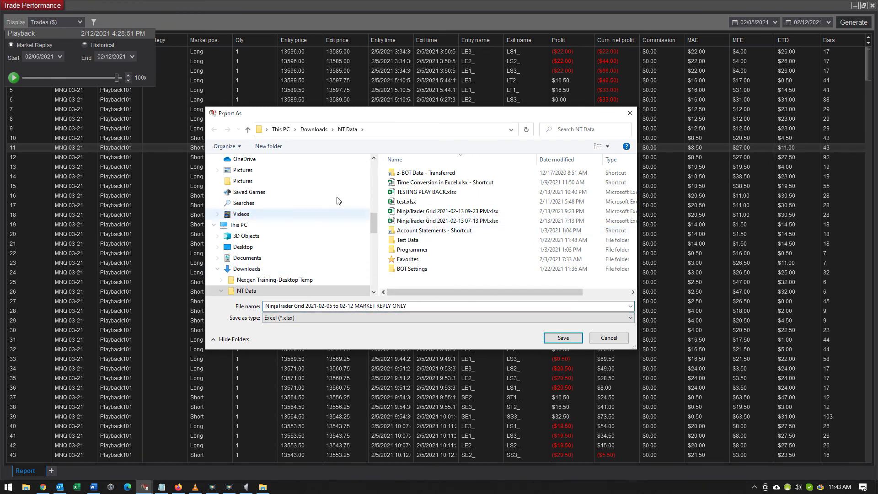
{"action": "left_click", "coordinate": [559, 339]}
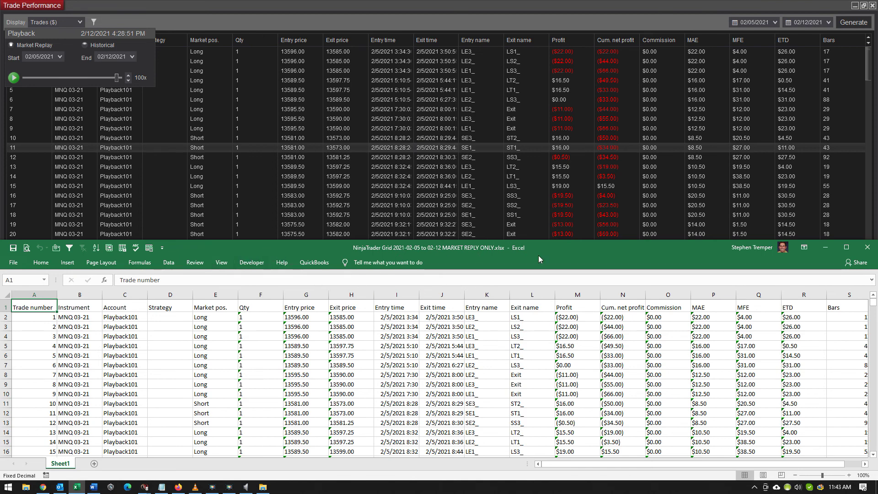
Look at the sharing options for the exported workbook and close the workbook.
{"action": "right_click", "coordinate": [567, 257]}
{"action": "key", "text": "Escape"}
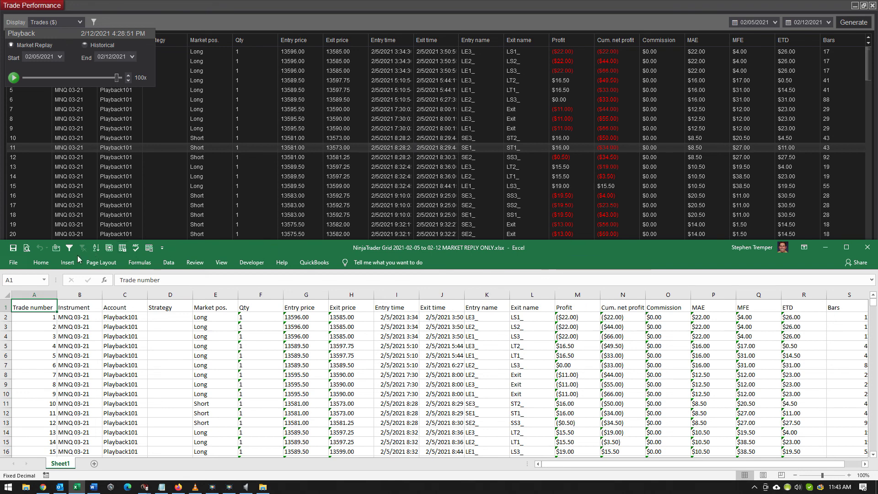
{"action": "left_click", "coordinate": [13, 262]}
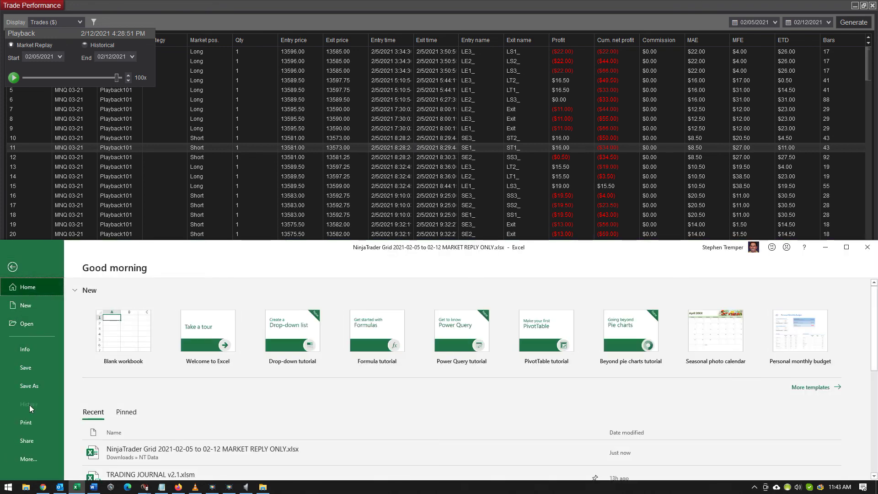
{"action": "left_click", "coordinate": [35, 442]}
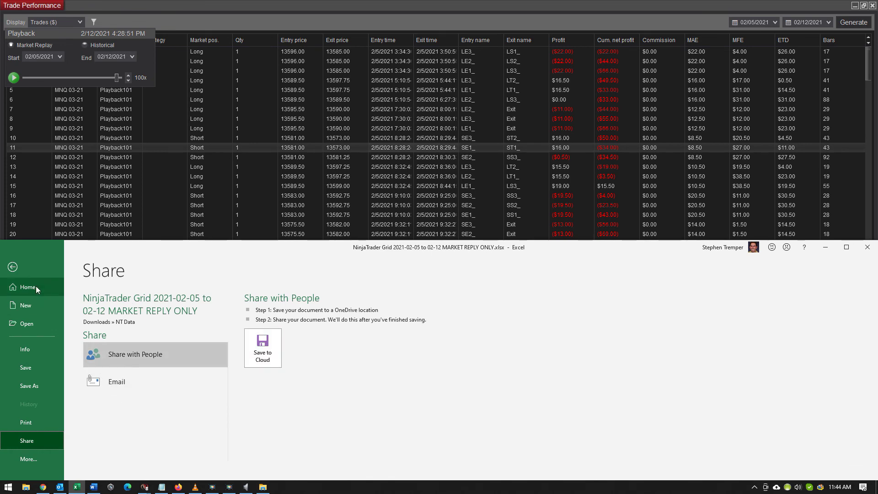
{"action": "left_click", "coordinate": [13, 267]}
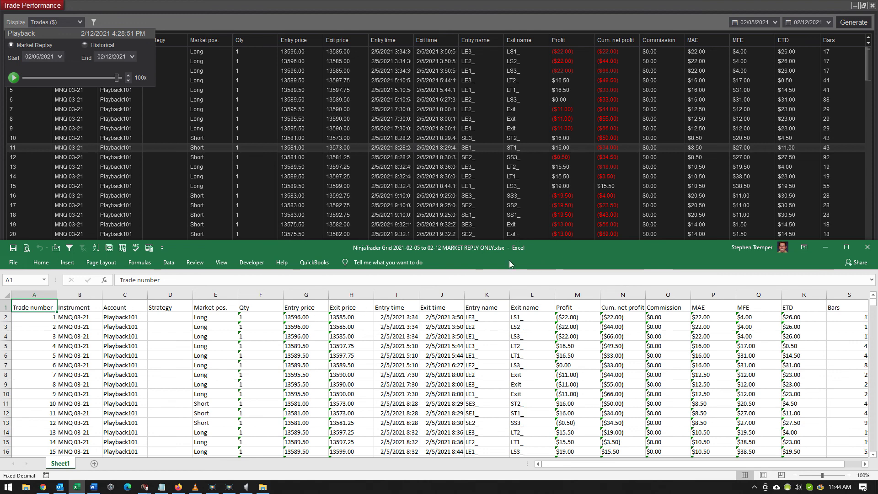
{"action": "left_click", "coordinate": [868, 247]}
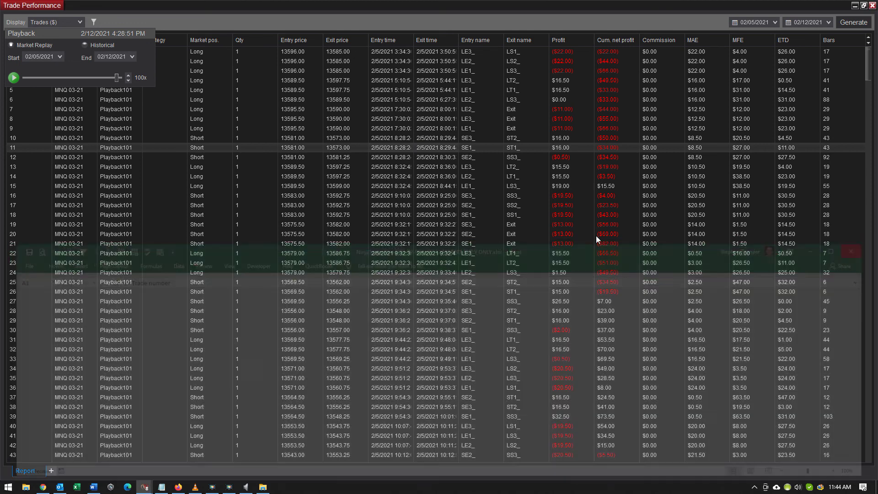
Restore the Trade Performance window to its smaller size and set its display to Summary ($).
{"action": "left_click", "coordinate": [864, 5]}
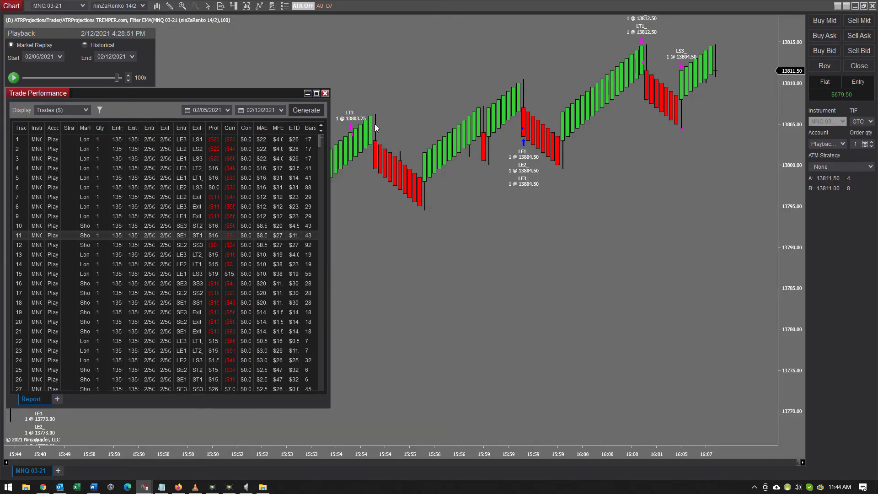
{"action": "left_click", "coordinate": [62, 111]}
{"action": "left_click", "coordinate": [63, 120]}
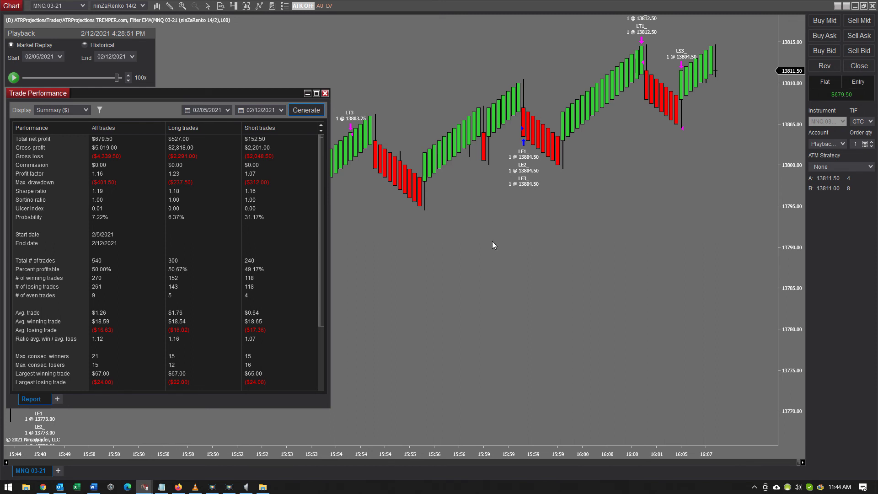
Switch to the trading journal in Excel and review the trade rules and contracts of strategy 099 on the TM sheet.
{"action": "left_click", "coordinate": [76, 487]}
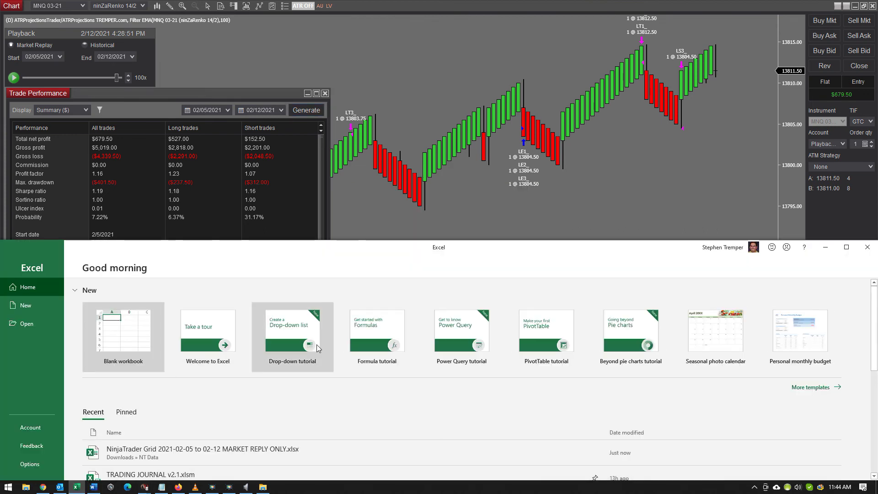
{"action": "left_click", "coordinate": [646, 182]}
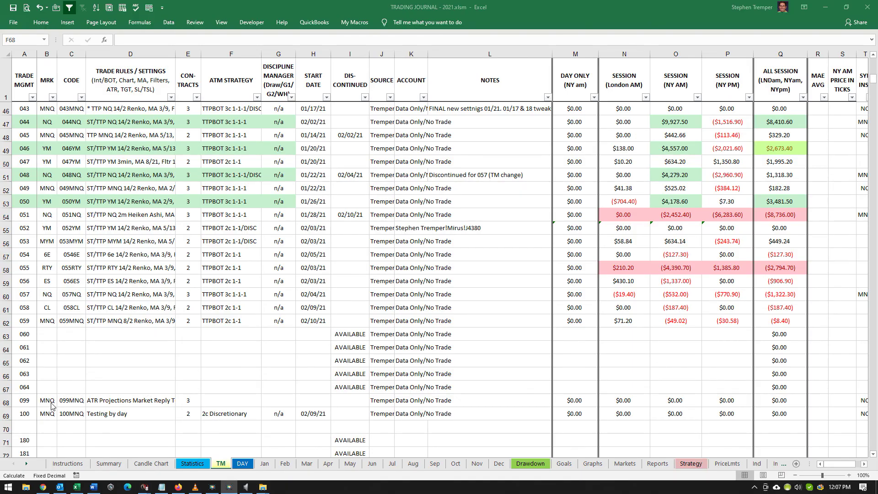
{"action": "left_click", "coordinate": [28, 402]}
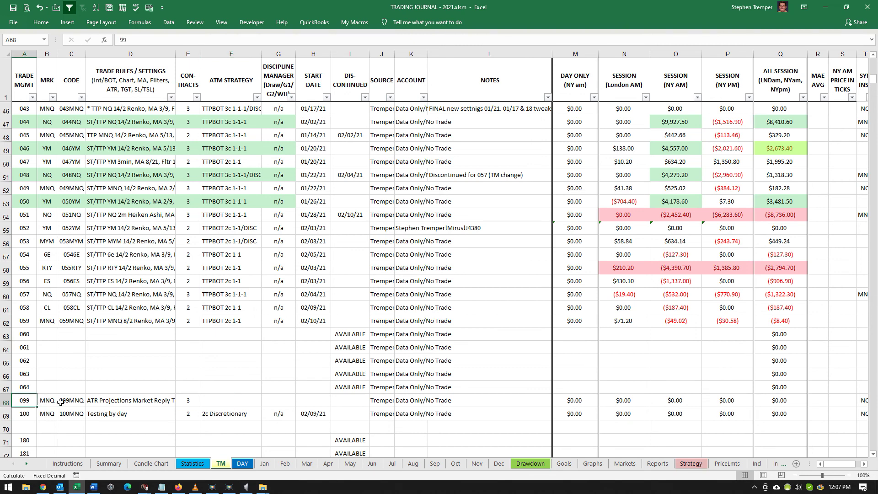
{"action": "left_click", "coordinate": [131, 401]}
{"action": "left_click", "coordinate": [194, 398]}
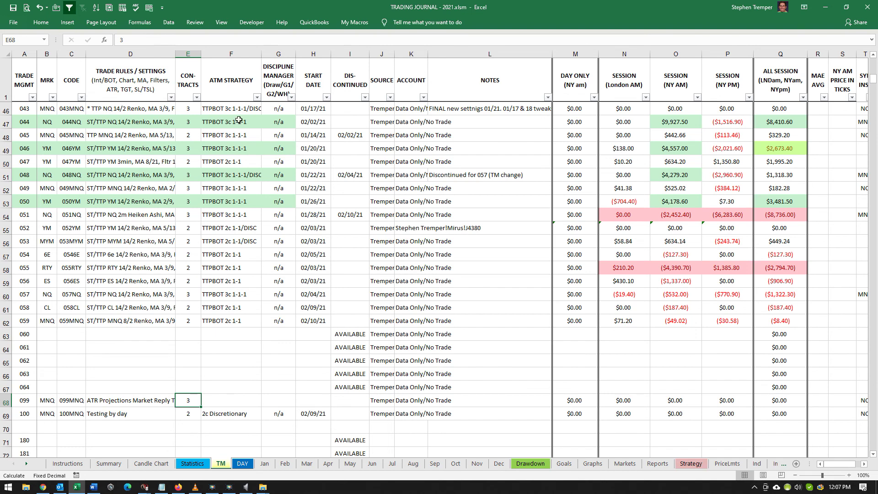
Import "NinjaTrader Grid 2021-02-05 to 02-12 MARKET REPLY ONLY.xlsx" into the DAY sheet using the custom import macro.
{"action": "left_click", "coordinate": [243, 464]}
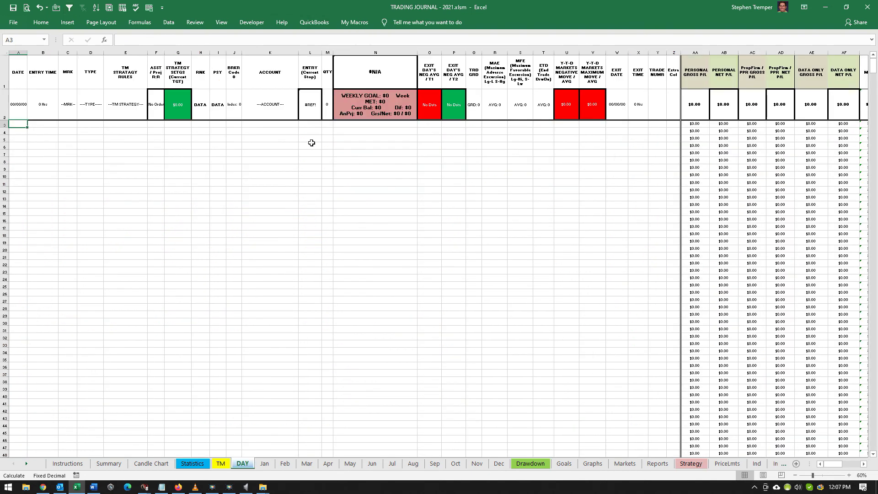
{"action": "left_click", "coordinate": [356, 24]}
{"action": "left_click", "coordinate": [144, 40]}
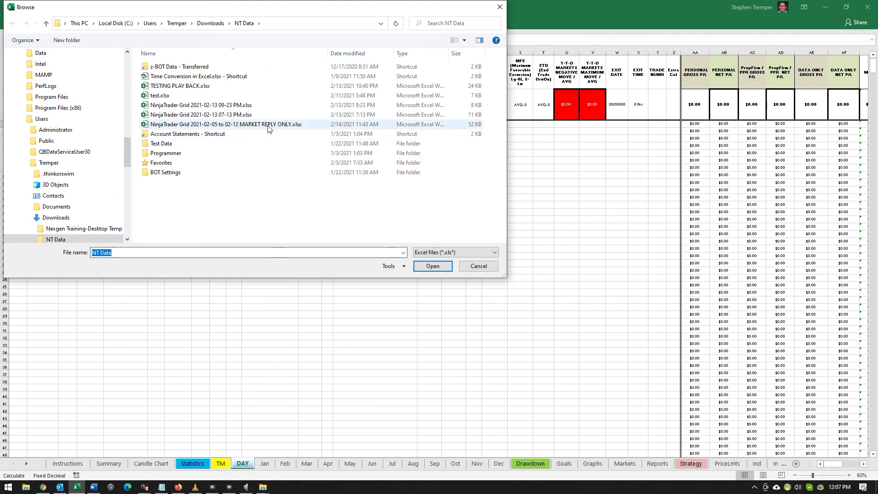
{"action": "double_click", "coordinate": [269, 124]}
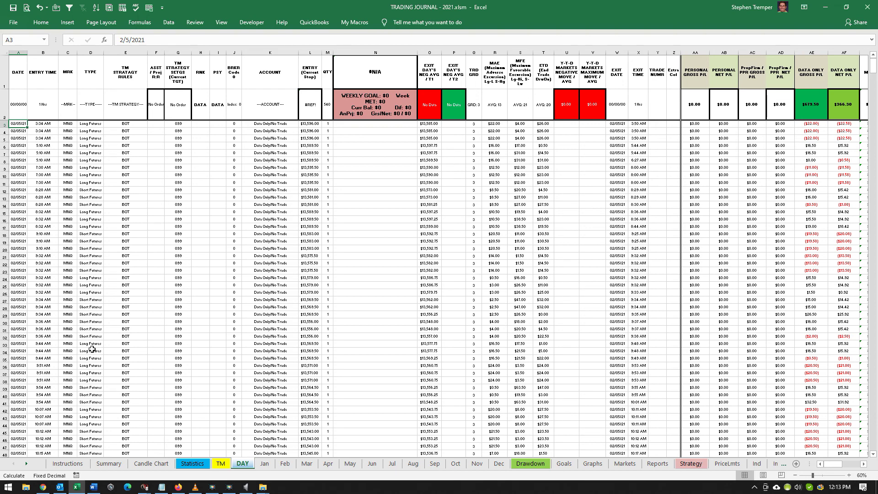
Examine the last imported trade rows on the DAY sheet across their columns.
{"action": "key", "text": "ctrl+Down"}
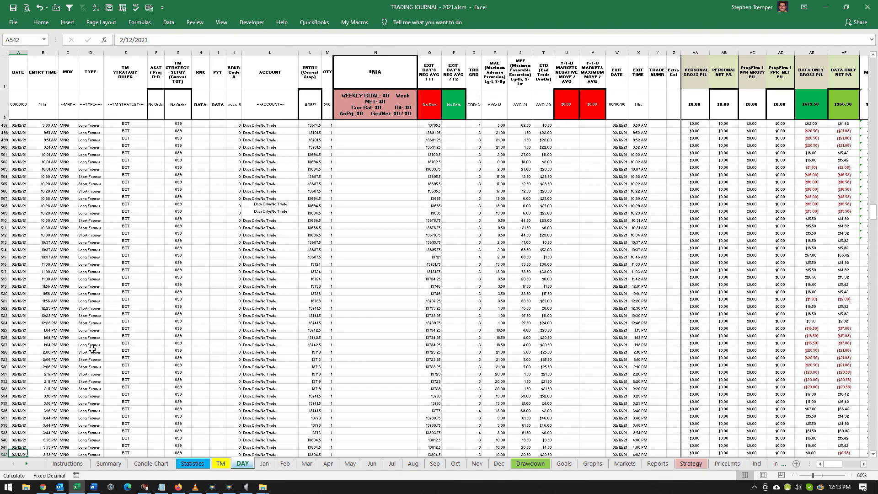
{"action": "key", "text": "Down"}
{"action": "key", "text": "Up"}
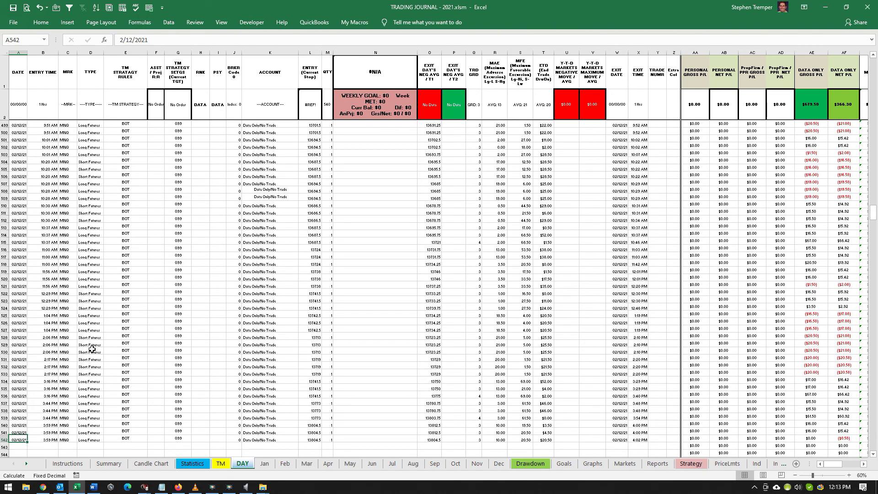
{"action": "key", "text": "Right"}
{"action": "scroll", "coordinate": [92, 349], "scroll_direction": "down", "scroll_amount": 1}
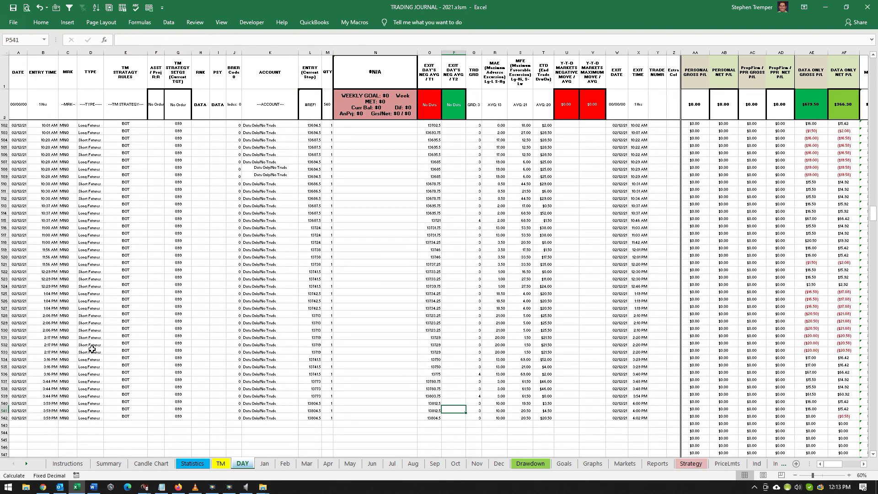
{"action": "key", "text": "ctrl+Left"}
{"action": "key", "text": "ctrl+Up"}
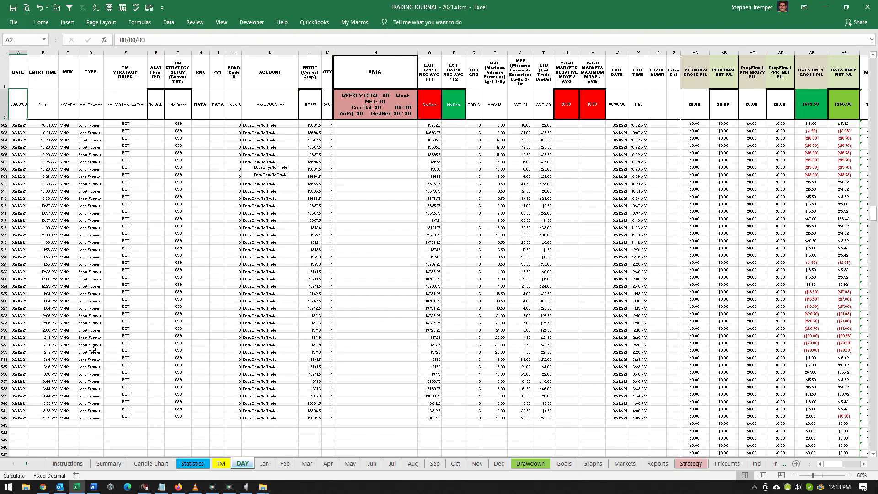
Check the Data Only gross P/L total and the trade dates from the last rows back to the first imported trades.
{"action": "left_click", "coordinate": [815, 113]}
{"action": "scroll", "coordinate": [810, 149], "scroll_direction": "up", "scroll_amount": 5}
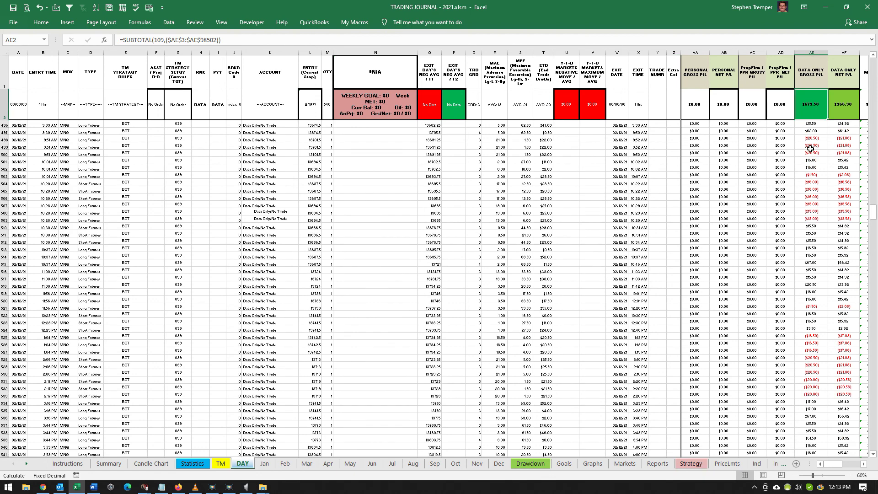
{"action": "scroll", "coordinate": [811, 148], "scroll_direction": "up", "scroll_amount": 3}
{"action": "left_click", "coordinate": [29, 178]}
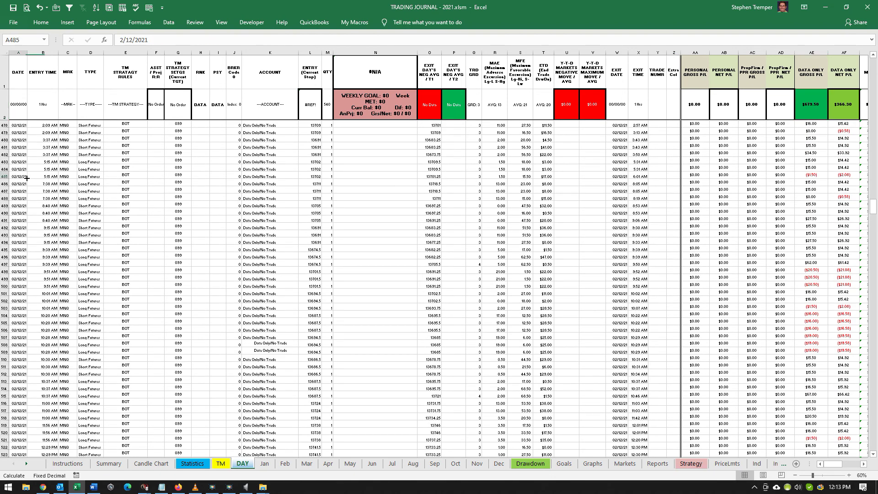
{"action": "scroll", "coordinate": [25, 206], "scroll_direction": "down", "scroll_amount": 3}
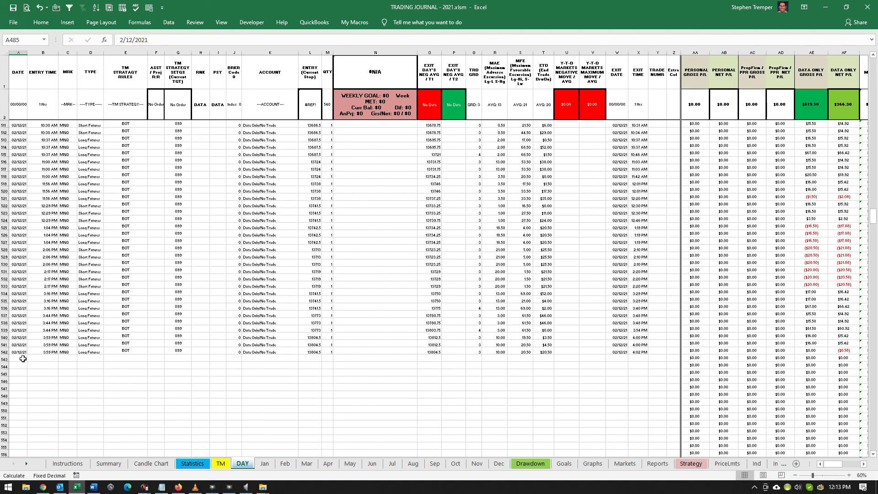
{"action": "scroll", "coordinate": [25, 348], "scroll_direction": "up", "scroll_amount": 20}
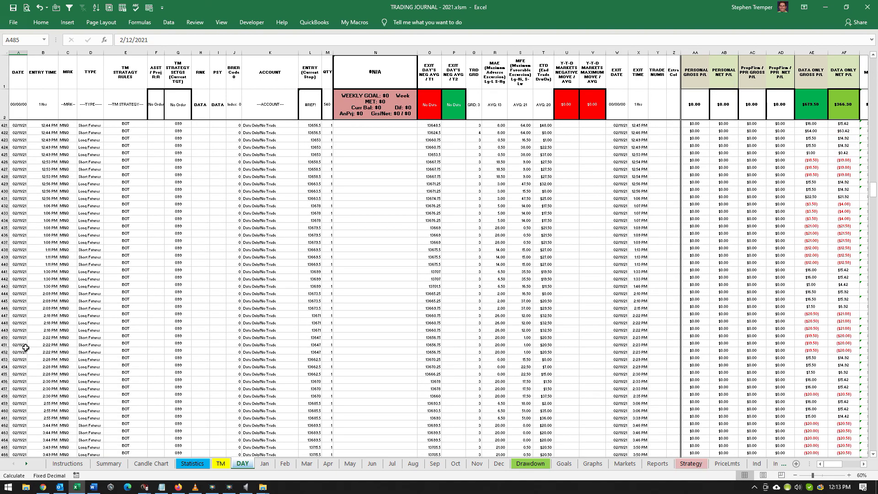
{"action": "left_click", "coordinate": [22, 337]}
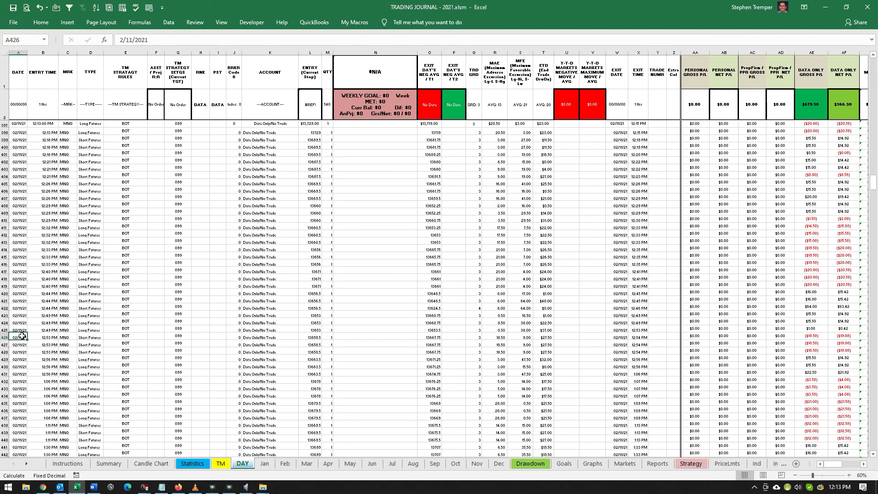
{"action": "key", "text": "ctrl+Home"}
{"action": "key", "text": "Down"}
{"action": "key", "text": "Down"}
{"action": "key", "text": "Down"}
{"action": "key", "text": "Down"}
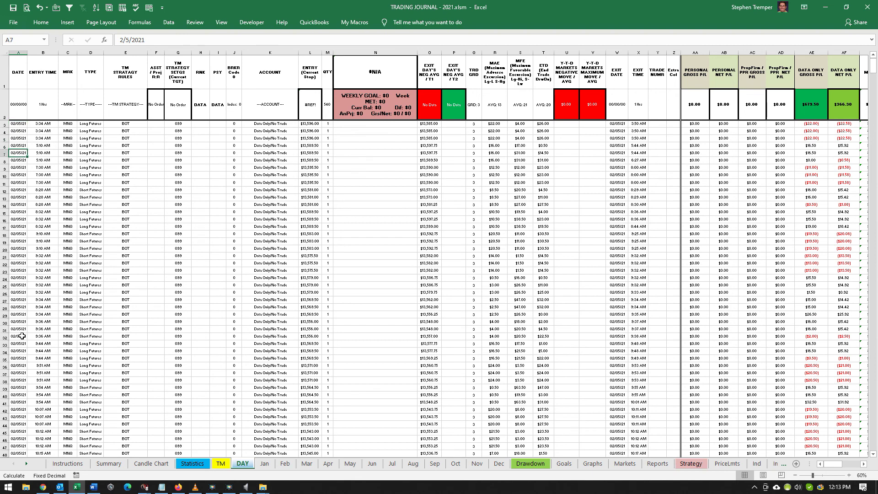
Inspect the Day Only (NY am) result of strategy 099 on the TM sheet.
{"action": "left_click", "coordinate": [220, 464]}
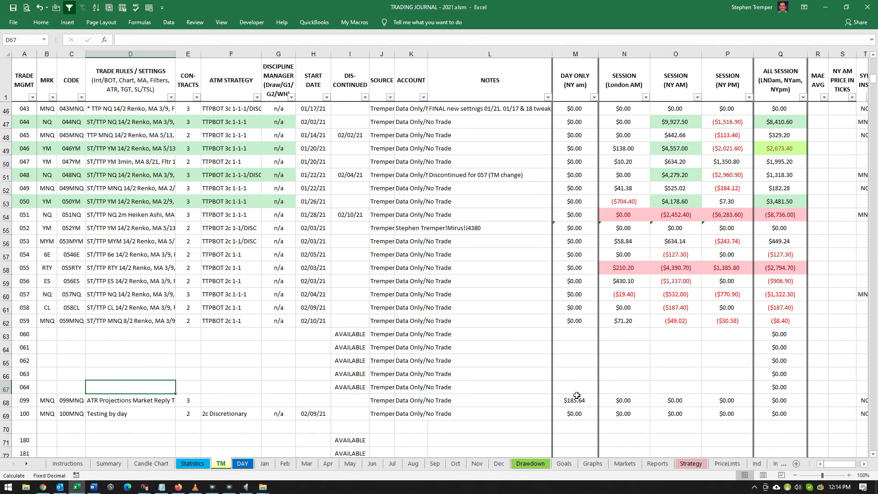
{"action": "left_click", "coordinate": [586, 90]}
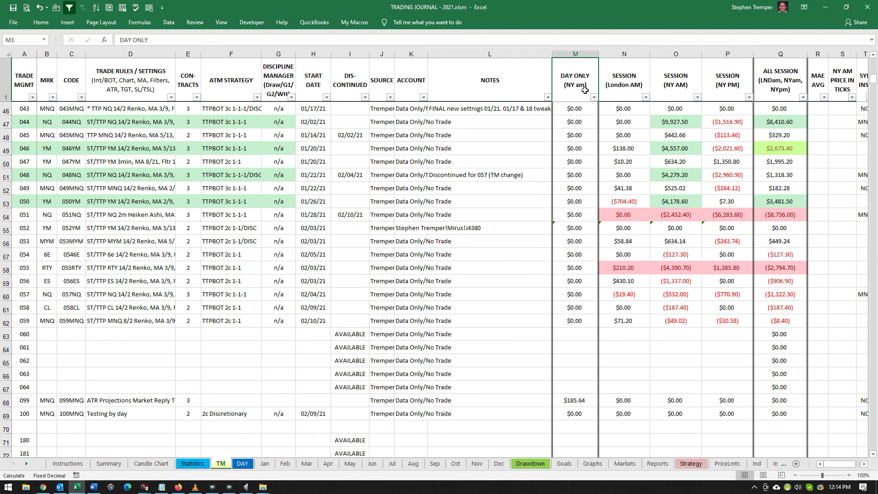
{"action": "left_click", "coordinate": [578, 402]}
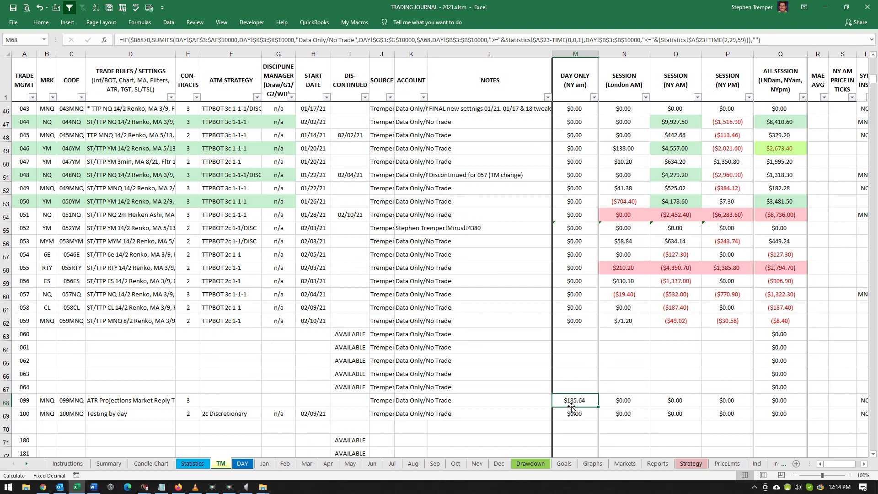
Review the TM strategy filter, the NY morning session total and the half-hourly DAY results on the Statistics sheet.
{"action": "left_click", "coordinate": [193, 464]}
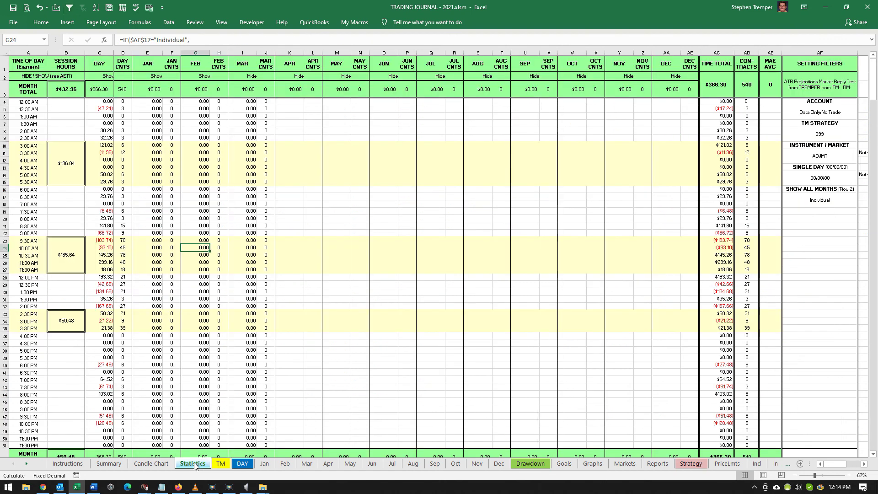
{"action": "left_click", "coordinate": [841, 135]}
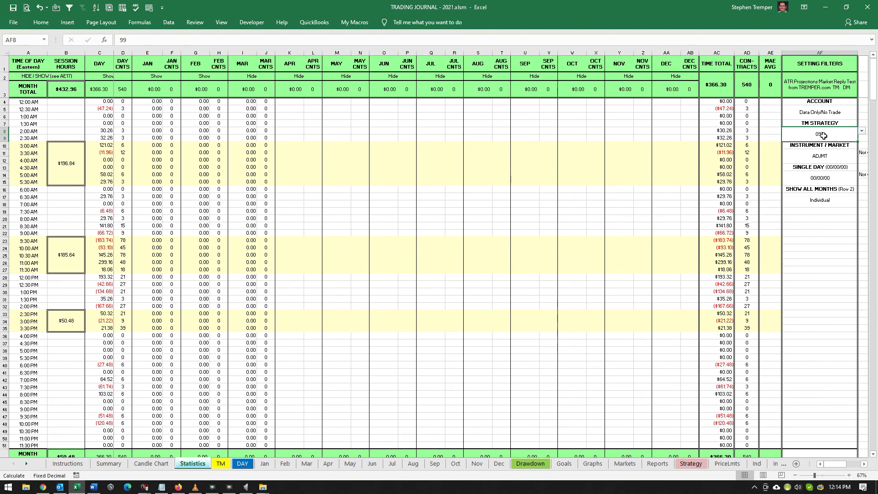
{"action": "left_click", "coordinate": [824, 87]}
{"action": "left_click", "coordinate": [58, 257]}
{"action": "left_click", "coordinate": [103, 247]}
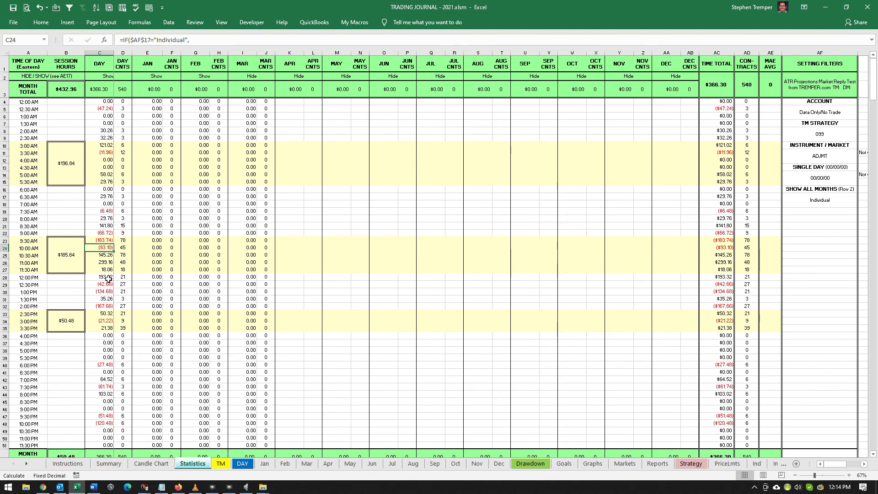
{"action": "scroll", "coordinate": [117, 359], "scroll_direction": "down", "scroll_amount": 3}
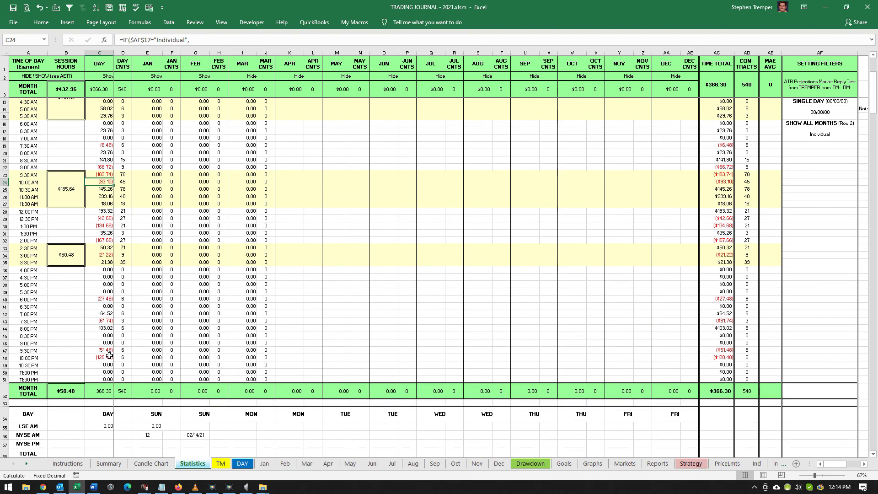
Examine the late-evening DAY result and the session-hours totals for the morning and afternoon sessions on the Statistics sheet.
{"action": "scroll", "coordinate": [102, 362], "scroll_direction": "up", "scroll_amount": 2}
{"action": "left_click", "coordinate": [104, 402]}
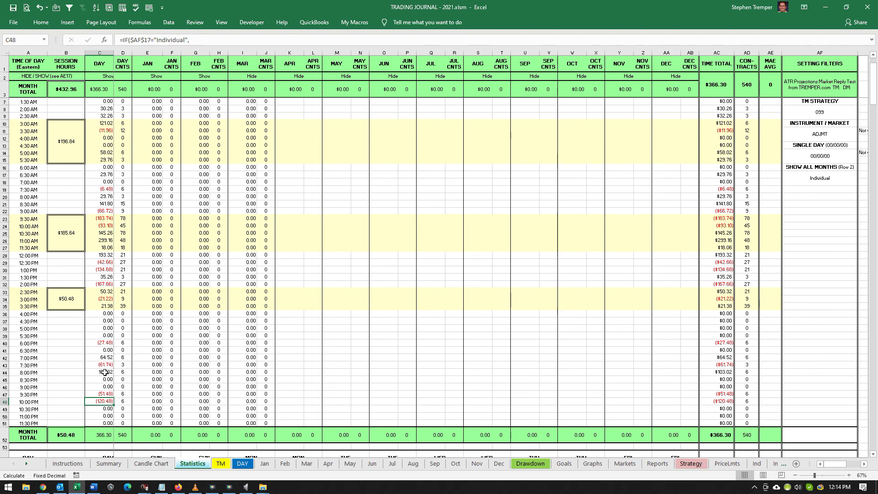
{"action": "scroll", "coordinate": [104, 372], "scroll_direction": "up", "scroll_amount": 1}
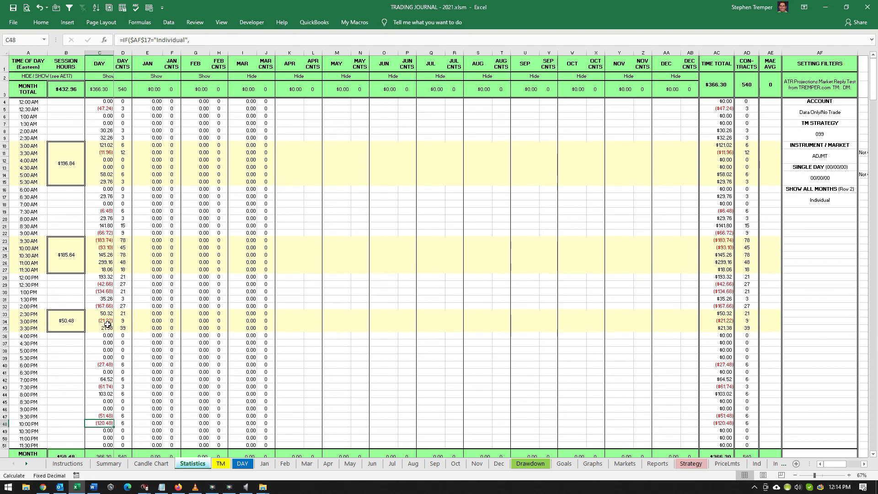
{"action": "left_click", "coordinate": [72, 178]}
{"action": "left_click", "coordinate": [72, 268]}
{"action": "left_click", "coordinate": [73, 160]}
{"action": "left_click", "coordinate": [69, 249]}
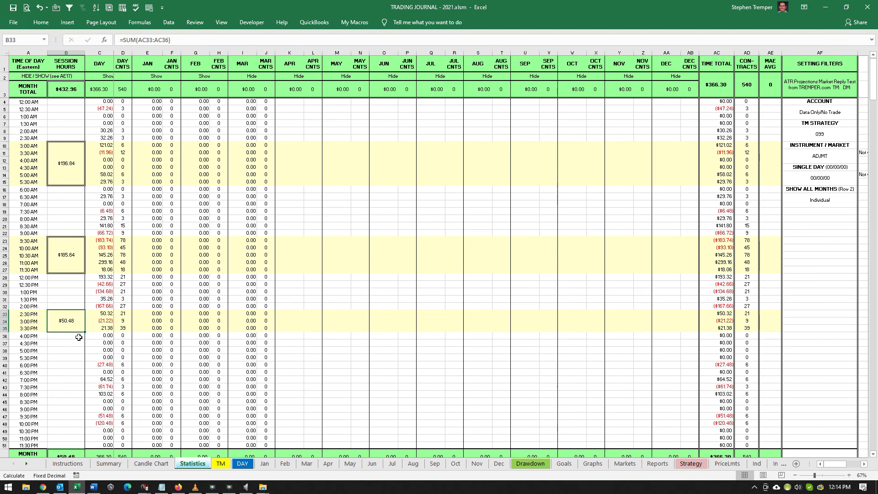
{"action": "left_click", "coordinate": [64, 284], "text": "shift"}
{"action": "left_click", "coordinate": [63, 328]}
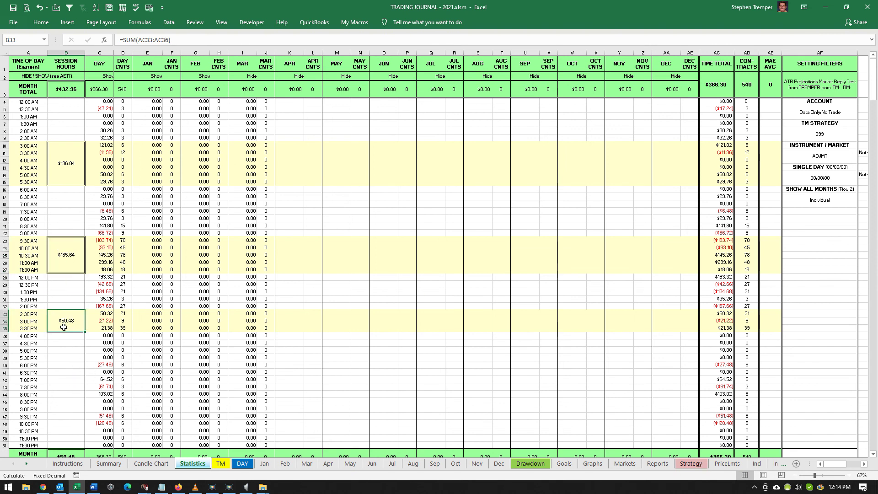
Sum the DAY results for the 12:00 PM to 2:00 PM half-hours by selecting their range.
{"action": "left_click", "coordinate": [109, 277]}
{"action": "left_click", "coordinate": [106, 300]}
{"action": "left_click", "coordinate": [105, 280]}
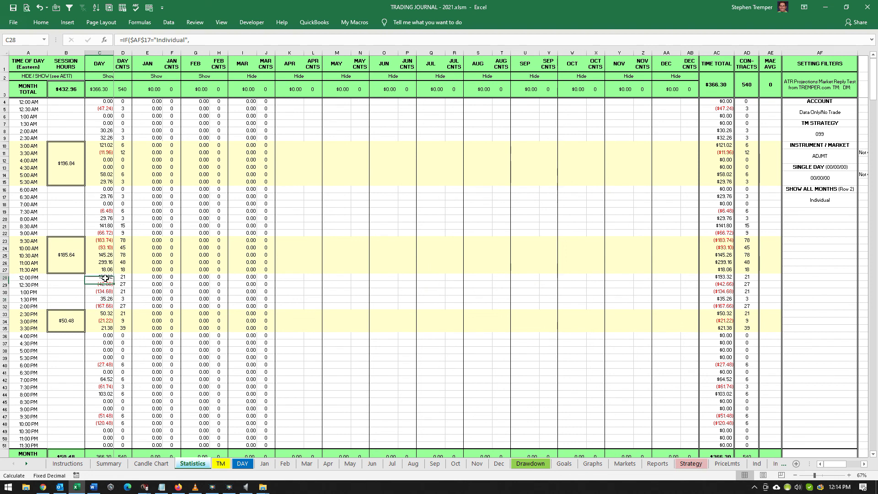
{"action": "left_click", "coordinate": [107, 307]}
{"action": "left_click", "coordinate": [105, 278]}
{"action": "left_click", "coordinate": [102, 308], "text": "shift"}
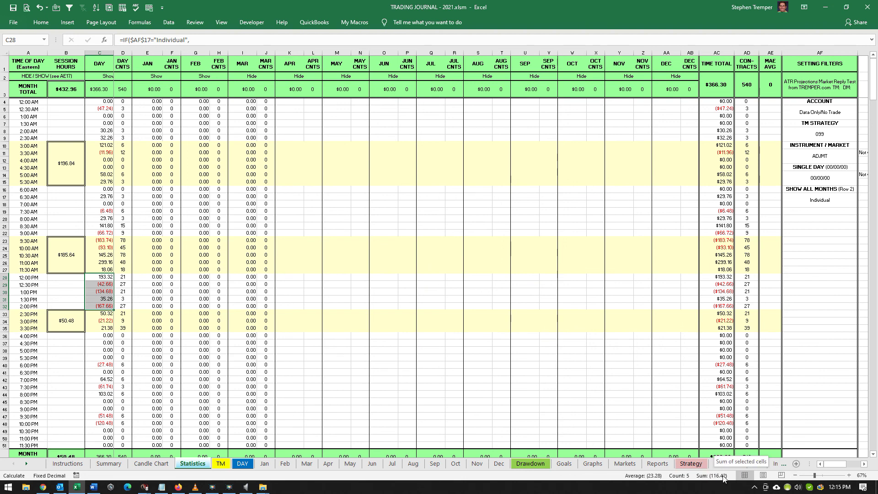
Sum the DAY results from 9:30 AM through 11:30 AM, extending the selected range to include 12:00 PM.
{"action": "left_click", "coordinate": [106, 278]}
{"action": "left_click", "coordinate": [105, 240]}
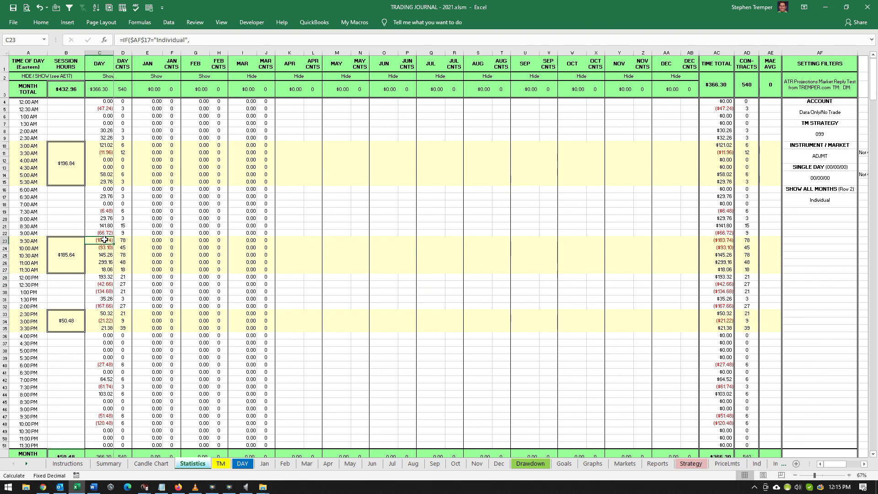
{"action": "left_click", "coordinate": [106, 269], "text": "shift"}
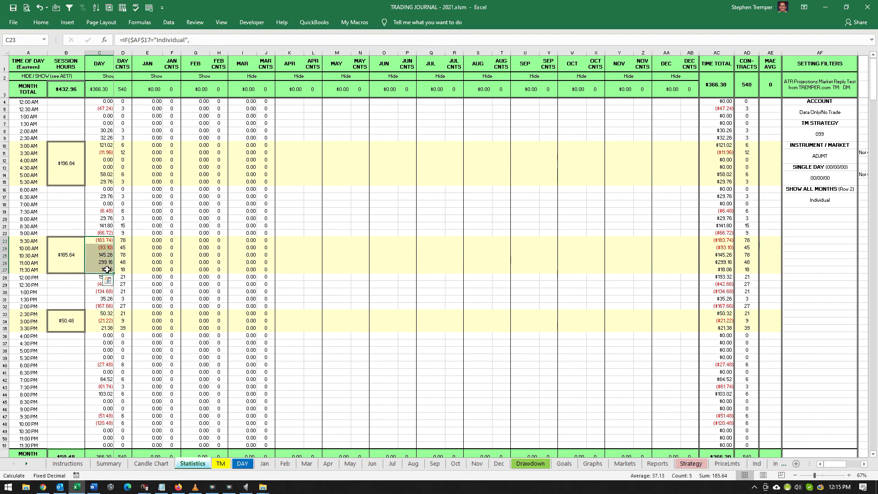
{"action": "left_click", "coordinate": [97, 277], "text": "shift"}
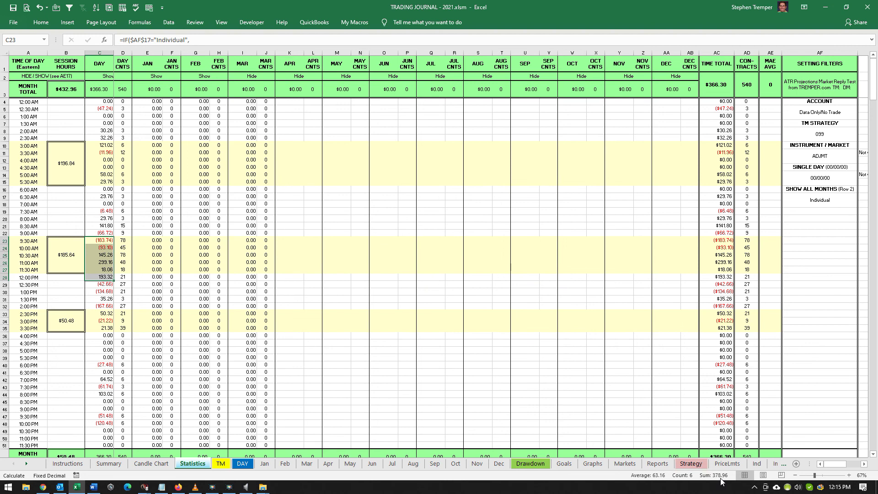
Check the total DAY contract count and the individual half-hour results between 3:30 AM and 11:00 AM.
{"action": "left_click", "coordinate": [148, 249]}
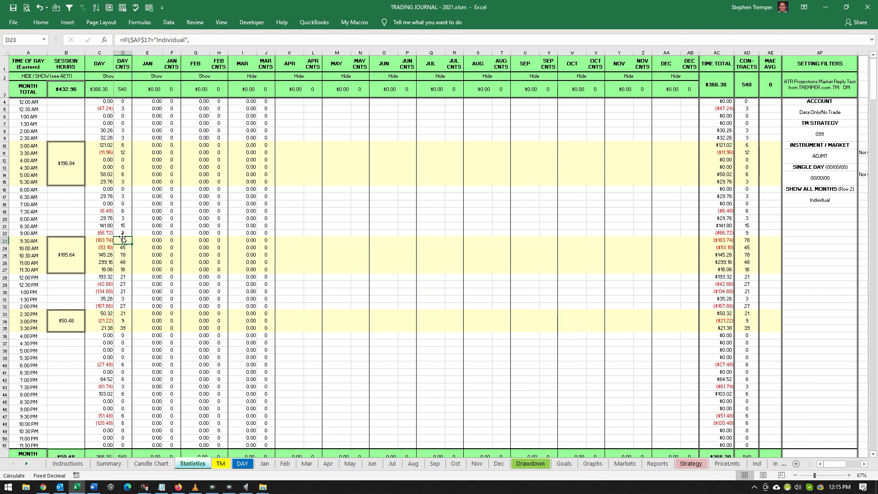
{"action": "left_click", "coordinate": [122, 90]}
{"action": "left_click", "coordinate": [103, 153]}
{"action": "left_click", "coordinate": [102, 211]}
{"action": "left_click", "coordinate": [102, 247]}
{"action": "left_click", "coordinate": [102, 262]}
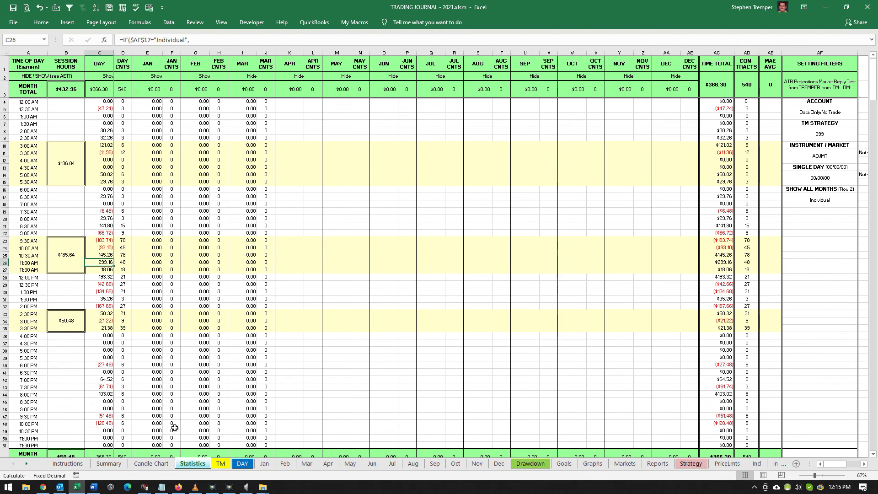
Inspect the row 6 trade on the DAY sheet across to its Data Only Net P/L.
{"action": "left_click", "coordinate": [242, 463]}
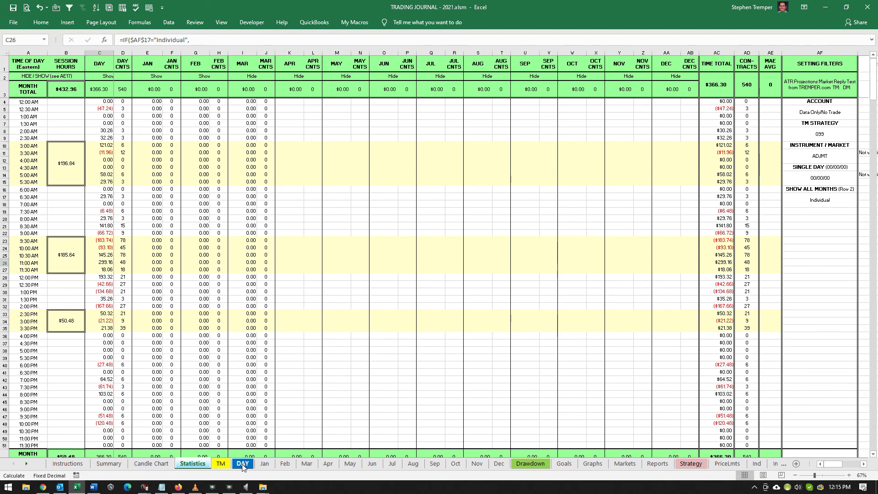
{"action": "left_click", "coordinate": [489, 147]}
{"action": "key", "text": "Right"}
{"action": "key", "text": "Right"}
{"action": "key", "text": "Right"}
{"action": "key", "text": "Right"}
{"action": "key", "text": "Right"}
{"action": "key", "text": "Right"}
{"action": "key", "text": "Right"}
{"action": "key", "text": "Right"}
{"action": "key", "text": "Right"}
{"action": "key", "text": "Right"}
{"action": "key", "text": "Right"}
{"action": "key", "text": "Right"}
{"action": "key", "text": "Right"}
{"action": "key", "text": "Right"}
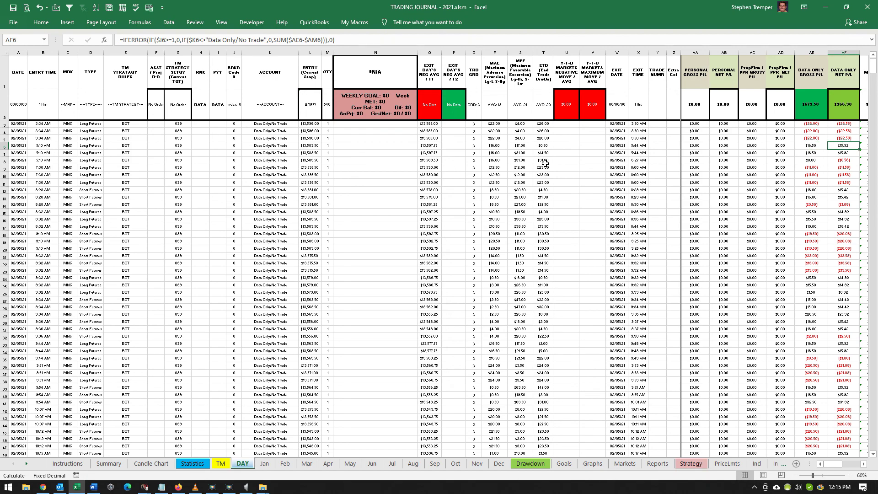
Inspect the TS and TV lookup formulas of the first trade in row 3.
{"action": "key", "text": "Right"}
{"action": "key", "text": "Right"}
{"action": "key", "text": "Right"}
{"action": "key", "text": "Right"}
{"action": "key", "text": "Right"}
{"action": "key", "text": "Right"}
{"action": "key", "text": "Right"}
{"action": "key", "text": "Left"}
{"action": "key", "text": "Left"}
{"action": "key", "text": "Left"}
{"action": "key", "text": "Up"}
{"action": "key", "text": "Up"}
{"action": "key", "text": "Up"}
{"action": "key", "text": "Right"}
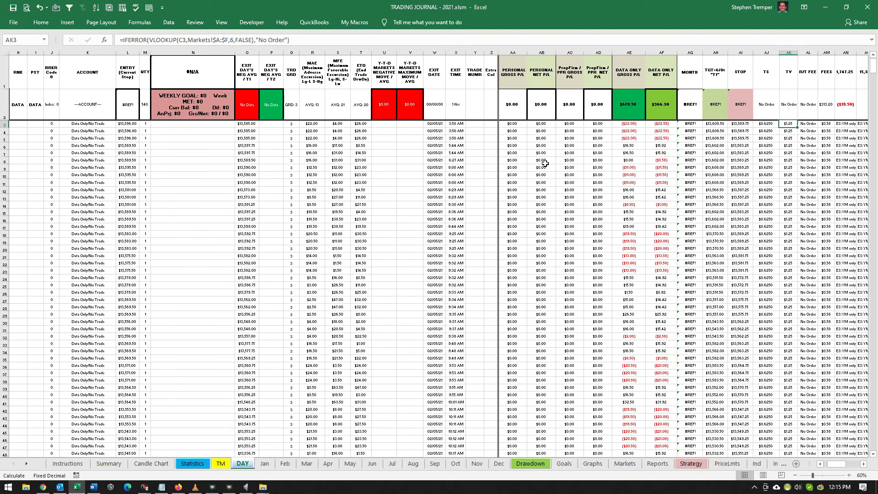
{"action": "key", "text": "Left"}
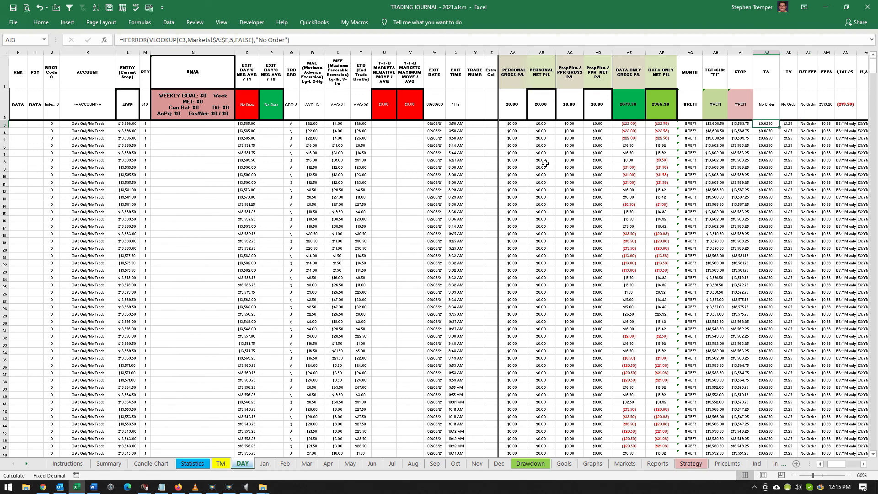
{"action": "key", "text": "Right"}
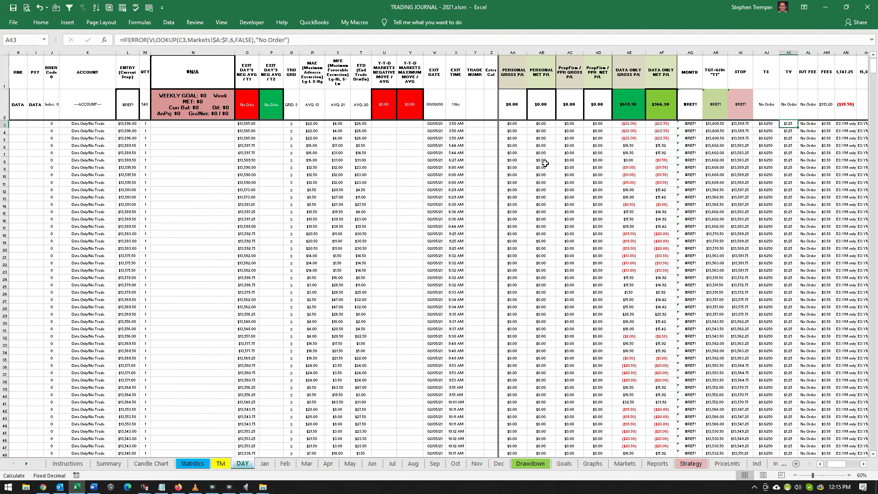
Examine the Fees formula and values of the first few trades on the DAY sheet.
{"action": "key", "text": "Right"}
{"action": "key", "text": "Right"}
{"action": "key", "text": "Down"}
{"action": "key", "text": "Down"}
{"action": "key", "text": "Up"}
{"action": "key", "text": "Up"}
{"action": "key", "text": "Down"}
{"action": "key", "text": "Down"}
{"action": "key", "text": "Up"}
{"action": "key", "text": "Down"}
{"action": "key", "text": "Up"}
{"action": "key", "text": "Up"}
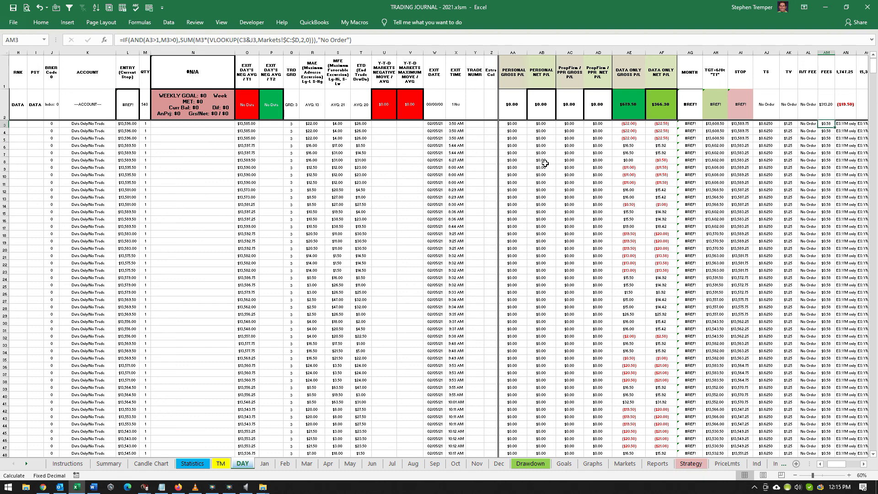
Review the columns beyond Fees for the first trade and compare its R/T Fee and Fees formulas.
{"action": "key", "text": "Right"}
{"action": "key", "text": "Right"}
{"action": "key", "text": "Right"}
{"action": "key", "text": "Right"}
{"action": "key", "text": "Right"}
{"action": "key", "text": "Left"}
{"action": "key", "text": "Left"}
{"action": "key", "text": "Left"}
{"action": "key", "text": "Left"}
{"action": "key", "text": "Left"}
{"action": "key", "text": "Left"}
{"action": "key", "text": "Left"}
{"action": "key", "text": "Left"}
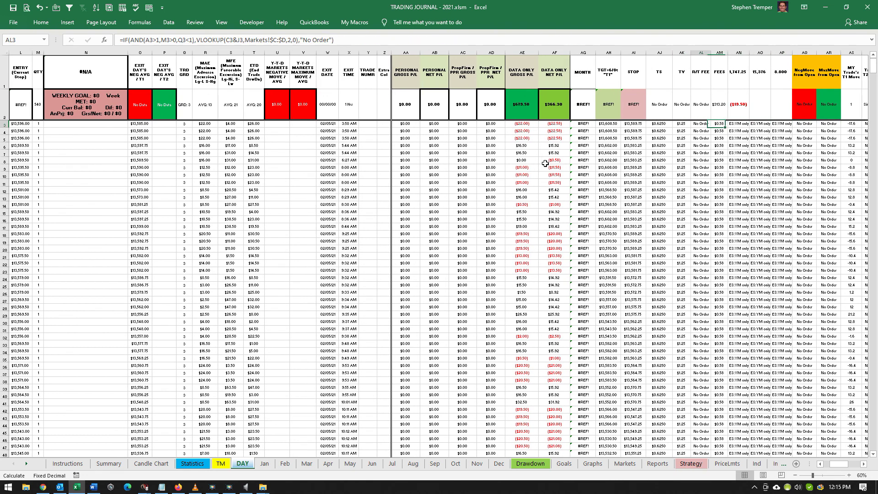
{"action": "key", "text": "Left"}
{"action": "key", "text": "Right"}
{"action": "key", "text": "Right"}
{"action": "key", "text": "Right"}
{"action": "key", "text": "Right"}
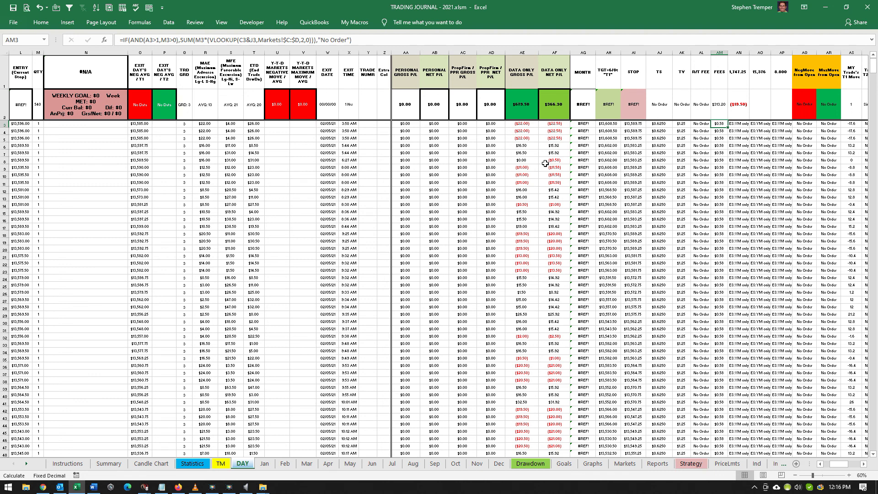
Check the first trade's target formula against its Fees formula.
{"action": "key", "text": "Left"}
{"action": "key", "text": "Left"}
{"action": "key", "text": "Left"}
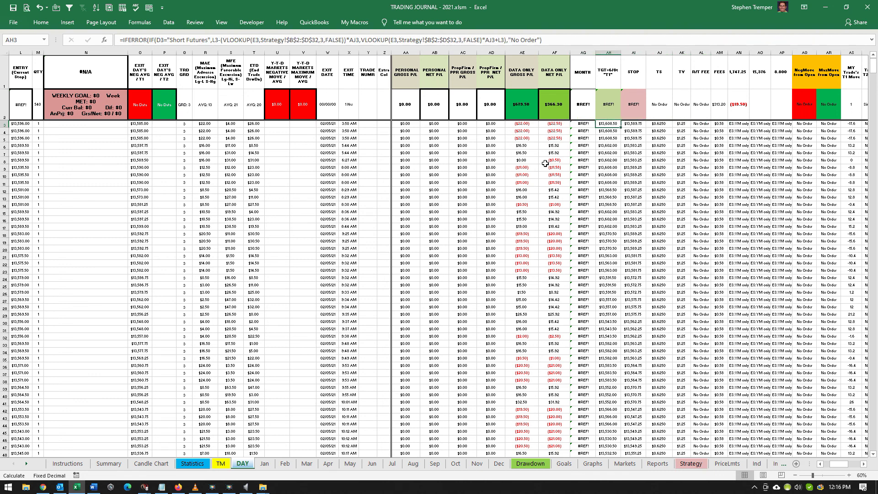
{"action": "key", "text": "Right"}
{"action": "key", "text": "Right"}
{"action": "key", "text": "Right"}
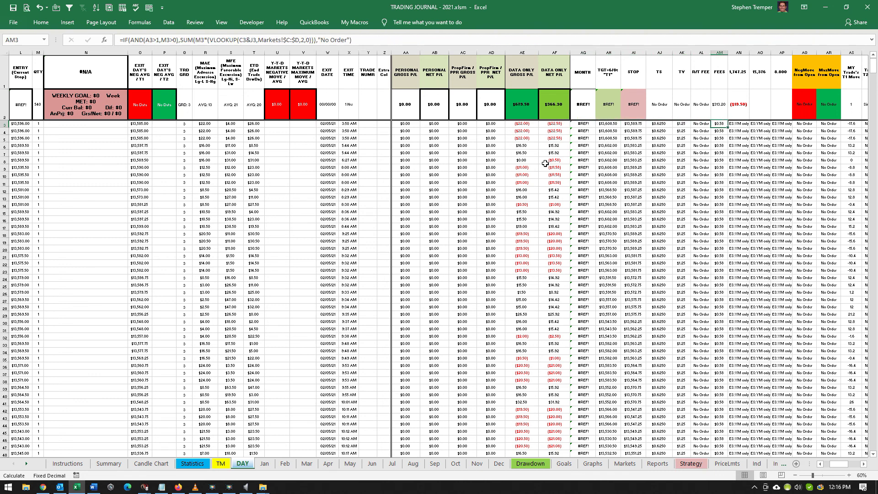
Inspect the Data Only Net P/L formulas of the first two trades to see how fees are handled.
{"action": "key", "text": "Right"}
{"action": "key", "text": "Right"}
{"action": "key", "text": "Left"}
{"action": "key", "text": "Left"}
{"action": "key", "text": "Left"}
{"action": "key", "text": "Left"}
{"action": "key", "text": "Left"}
{"action": "key", "text": "Left"}
{"action": "key", "text": "Left"}
{"action": "key", "text": "Left"}
{"action": "key", "text": "Left"}
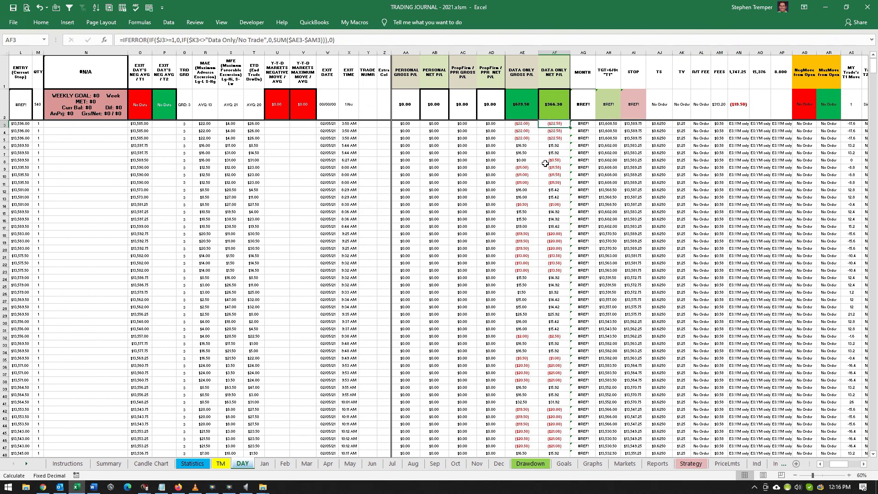
{"action": "key", "text": "Down"}
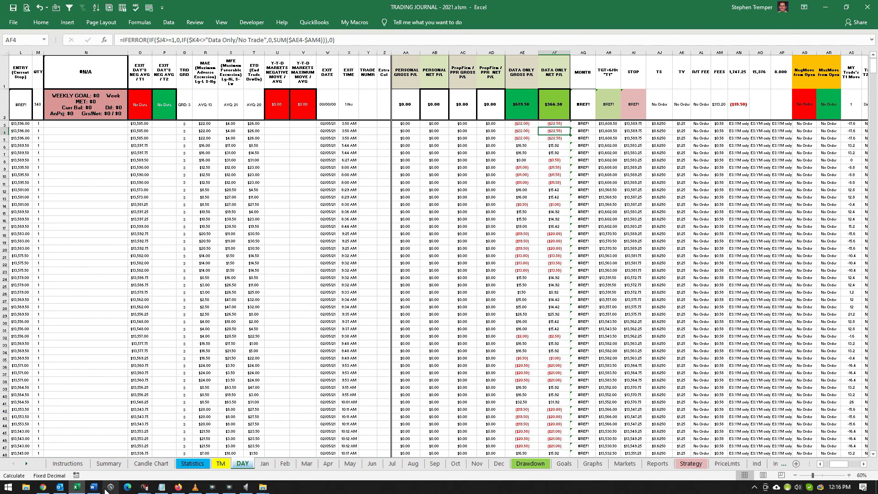
Switch to the NinjaTrader MNQ 03-21 chart, dismiss the message notification and adjust the price scale around the open position's orders.
{"action": "mouse_move", "coordinate": [145, 487]}
{"action": "left_click", "coordinate": [388, 439]}
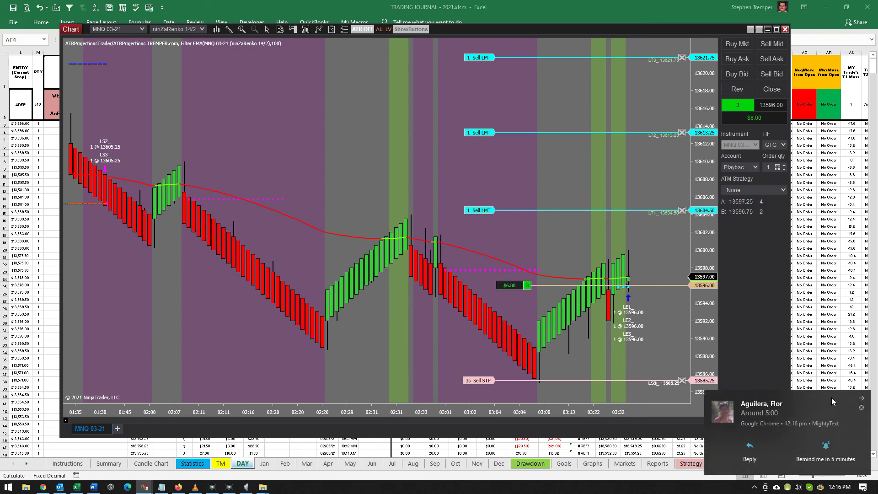
{"action": "left_click", "coordinate": [855, 402]}
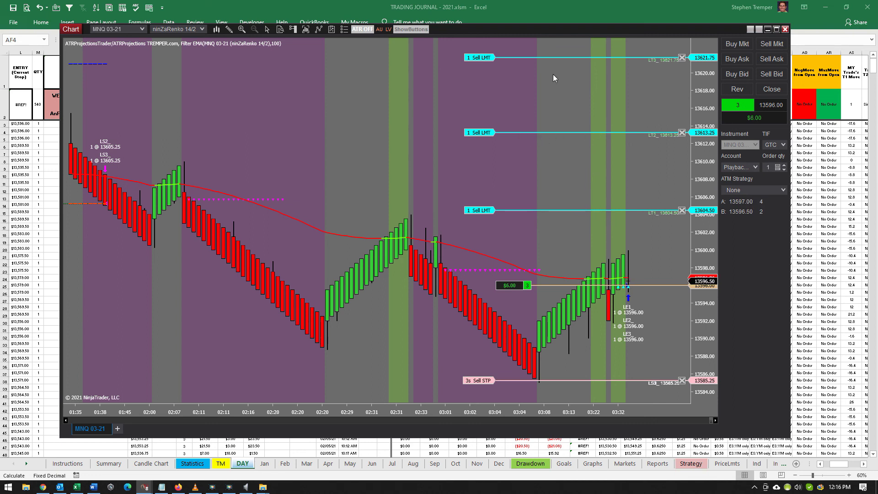
{"action": "left_click_drag", "start_coordinate": [679, 87], "coordinate": [614, 54]}
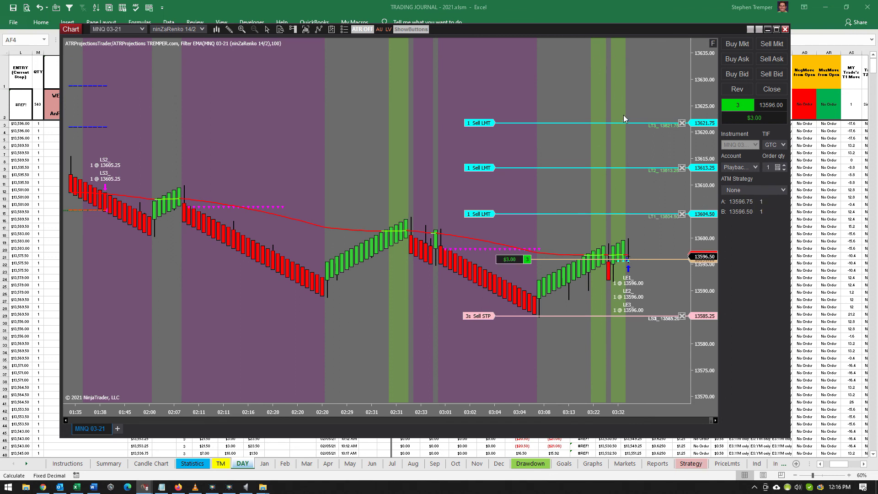
{"action": "left_click_drag", "start_coordinate": [703, 293], "coordinate": [703, 241]}
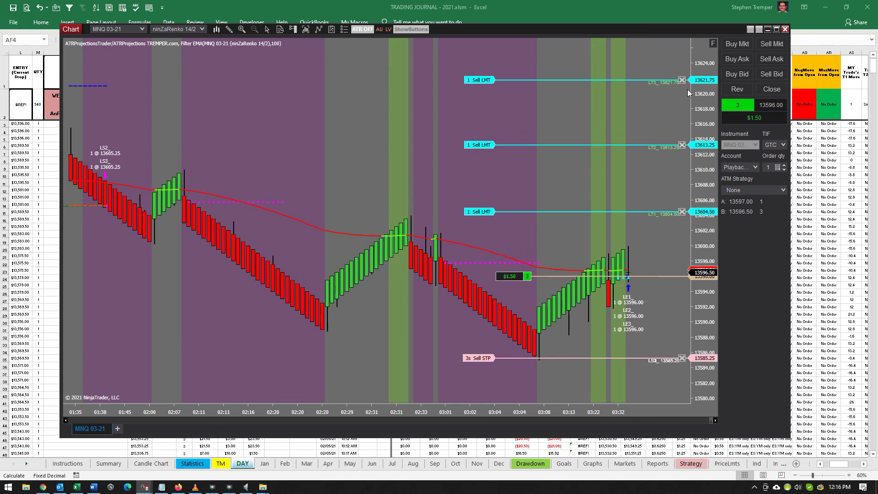
Raise the market replay playback speed to Max and return the chart to automatic price scaling.
{"action": "mouse_move", "coordinate": [40, 60]}
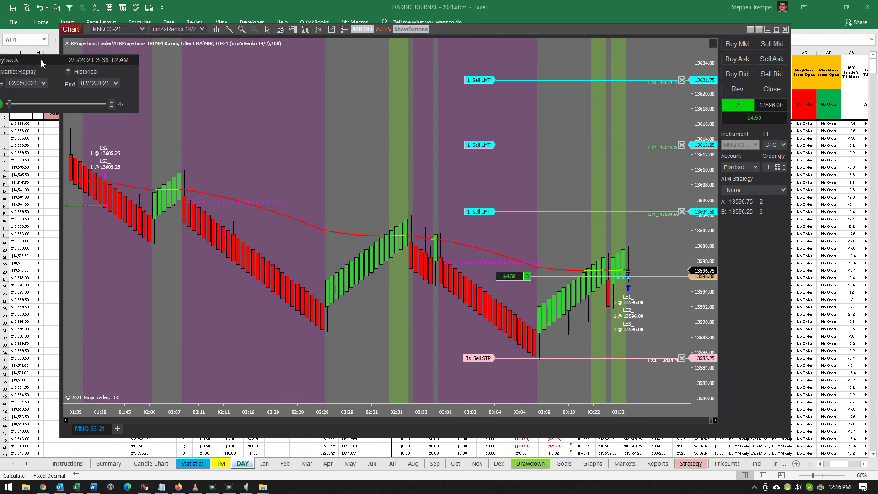
{"action": "left_click", "coordinate": [135, 87]}
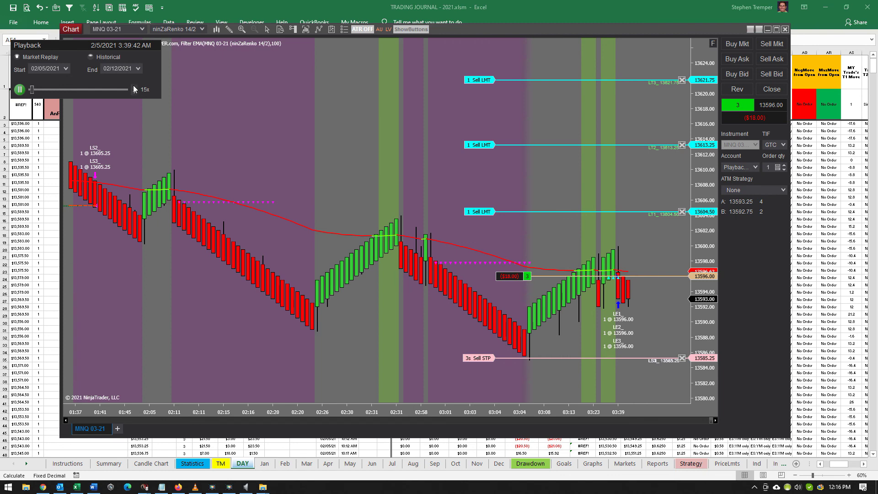
{"action": "left_click", "coordinate": [134, 87]}
{"action": "left_click", "coordinate": [134, 88]}
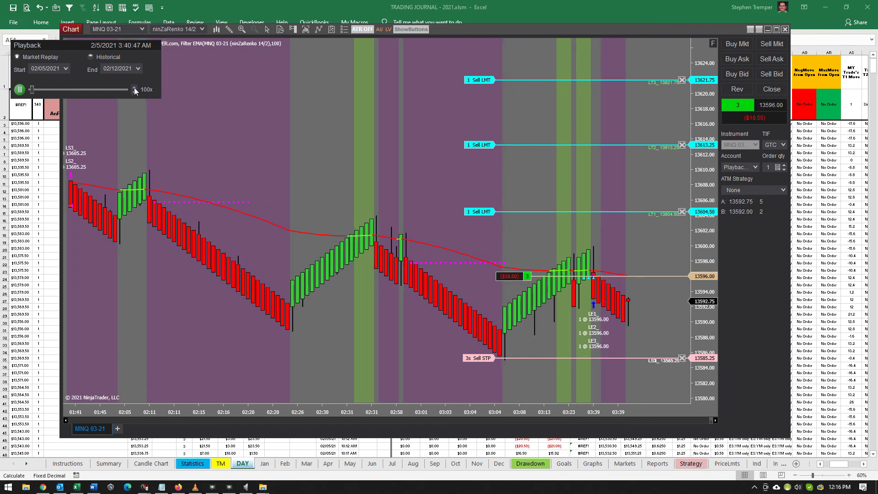
{"action": "left_click", "coordinate": [135, 87]}
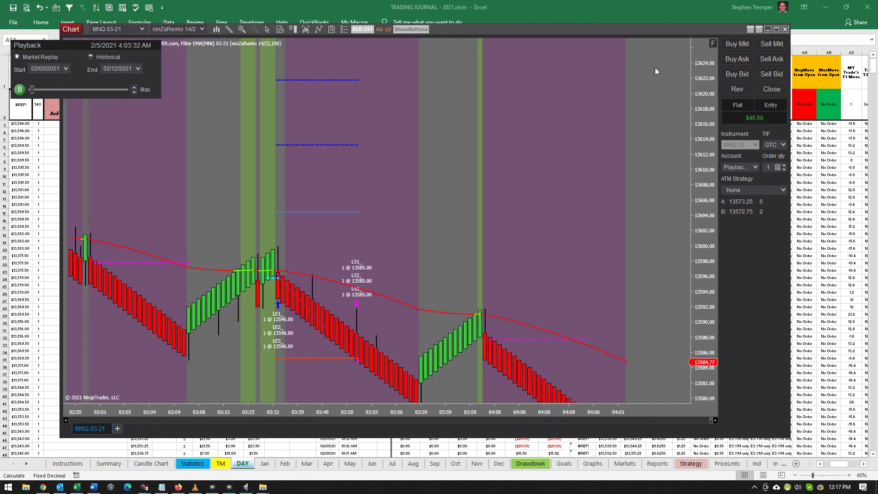
{"action": "left_click", "coordinate": [713, 43]}
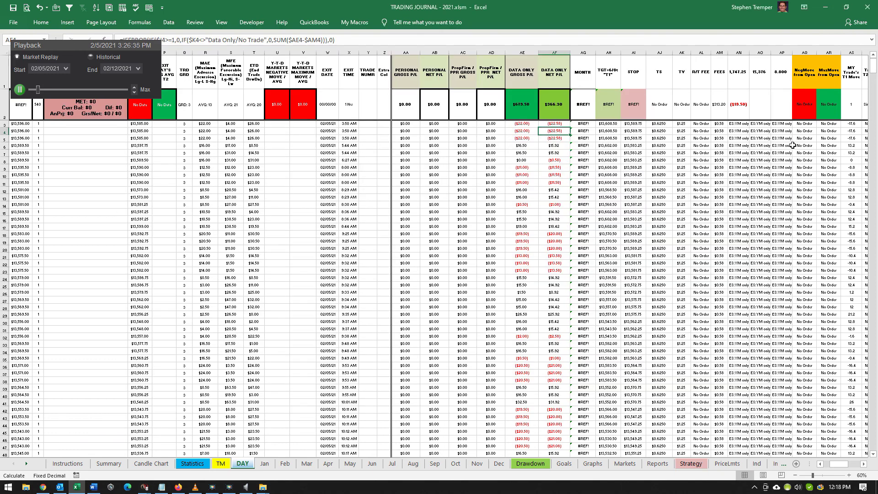
Switch back to the Excel trading journal and return to the first trade's date on the DAY sheet.
{"action": "key", "text": "alt+Tab"}
{"action": "left_click", "coordinate": [156, 202]}
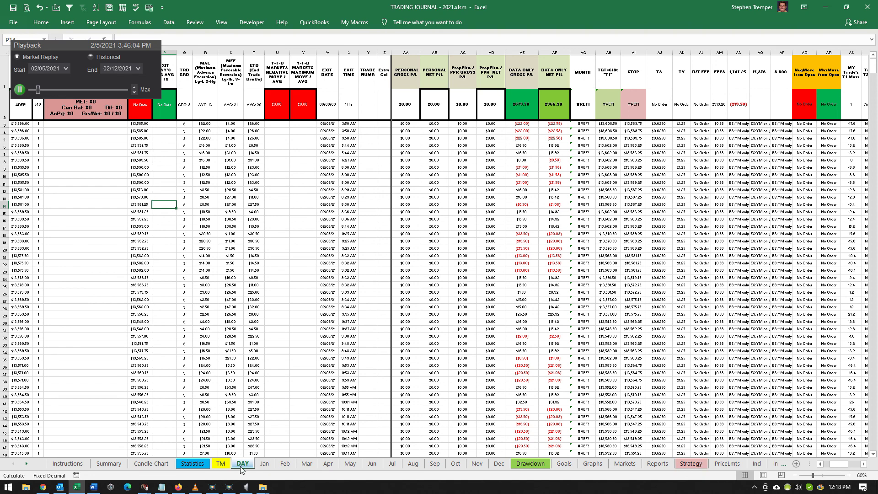
{"action": "left_click", "coordinate": [18, 138]}
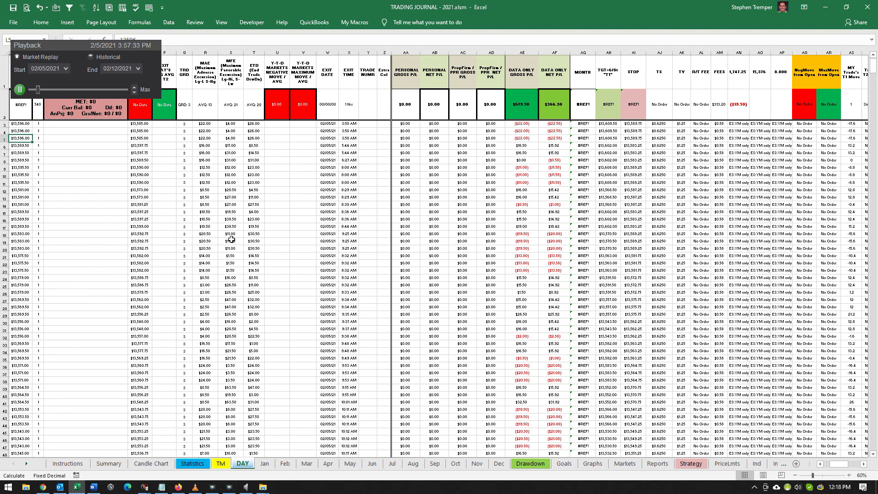
{"action": "key", "text": "ctrl+Home"}
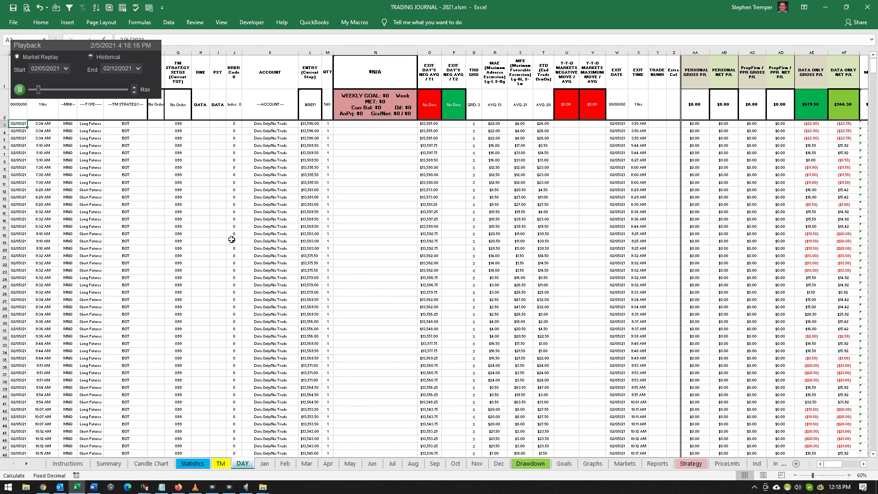
Review the 02/05/21 trades row by row on the DAY sheet, continuing down into the 02/08/21 trades.
{"action": "key", "text": "Down"}
{"action": "key", "text": "Down"}
{"action": "key", "text": "Down"}
{"action": "key", "text": "Down"}
{"action": "key", "text": "Down"}
{"action": "key", "text": "Down"}
{"action": "key", "text": "Down"}
{"action": "key", "text": "Down"}
{"action": "key", "text": "Down"}
{"action": "key", "text": "Down"}
{"action": "key", "text": "Down"}
{"action": "key", "text": "Down"}
{"action": "key", "text": "Down"}
{"action": "key", "text": "Down"}
{"action": "key", "text": "Down"}
{"action": "key", "text": "Down"}
{"action": "key", "text": "Down"}
{"action": "key", "text": "Down"}
{"action": "key", "text": "Down"}
{"action": "key", "text": "Down"}
{"action": "key", "text": "Up"}
{"action": "key", "text": "Up"}
{"action": "key", "text": "Up"}
{"action": "key", "text": "Up"}
{"action": "key", "text": "Up"}
{"action": "key", "text": "Up"}
{"action": "key", "text": "Up"}
{"action": "key", "text": "Up"}
{"action": "key", "text": "Up"}
{"action": "key", "text": "Up"}
{"action": "key", "text": "Up"}
{"action": "key", "text": "Up"}
{"action": "key", "text": "Down"}
{"action": "key", "text": "Down"}
{"action": "key", "text": "Down"}
{"action": "key", "text": "Down"}
{"action": "key", "text": "Down"}
{"action": "key", "text": "Down"}
{"action": "key", "text": "Down"}
{"action": "key", "text": "Down"}
{"action": "key", "text": "Down"}
{"action": "key", "text": "Down"}
{"action": "key", "text": "Down"}
{"action": "key", "text": "Down"}
{"action": "key", "text": "Down"}
{"action": "key", "text": "Down"}
{"action": "key", "text": "Down"}
{"action": "key", "text": "Down"}
{"action": "key", "text": "Down"}
{"action": "key", "text": "Down"}
{"action": "key", "text": "Down"}
{"action": "key", "text": "Down"}
{"action": "key", "text": "Down"}
{"action": "key", "text": "Down"}
{"action": "key", "text": "Down"}
{"action": "key", "text": "Down"}
{"action": "key", "text": "Down"}
{"action": "key", "text": "Down"}
{"action": "key", "text": "Down"}
{"action": "key", "text": "Down"}
{"action": "key", "text": "Down"}
{"action": "key", "text": "Down"}
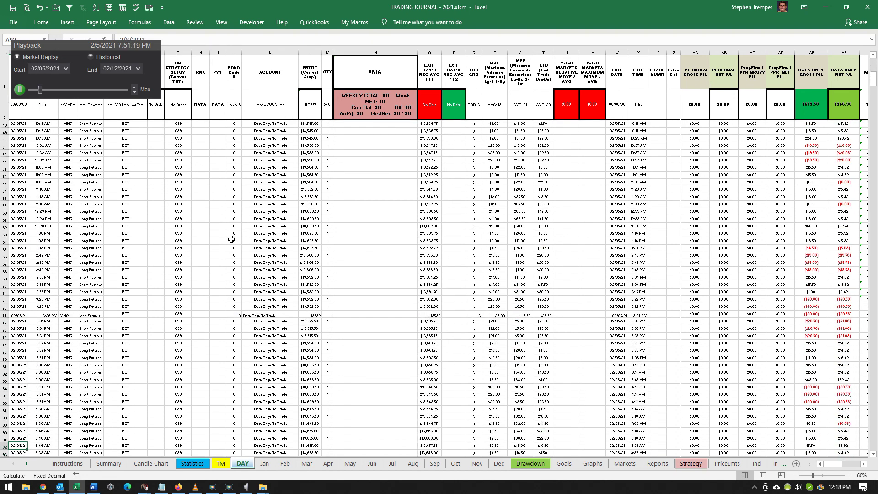
Check the entry time of the last 02/05/21 trade and go to the date of the first 02/08/21 trade.
{"action": "key", "text": "Up"}
{"action": "key", "text": "Up"}
{"action": "key", "text": "Up"}
{"action": "key", "text": "Up"}
{"action": "key", "text": "Up"}
{"action": "key", "text": "Up"}
{"action": "key", "text": "Up"}
{"action": "key", "text": "Up"}
{"action": "key", "text": "Up"}
{"action": "key", "text": "Up"}
{"action": "key", "text": "Up"}
{"action": "key", "text": "Up"}
{"action": "key", "text": "Up"}
{"action": "key", "text": "Right"}
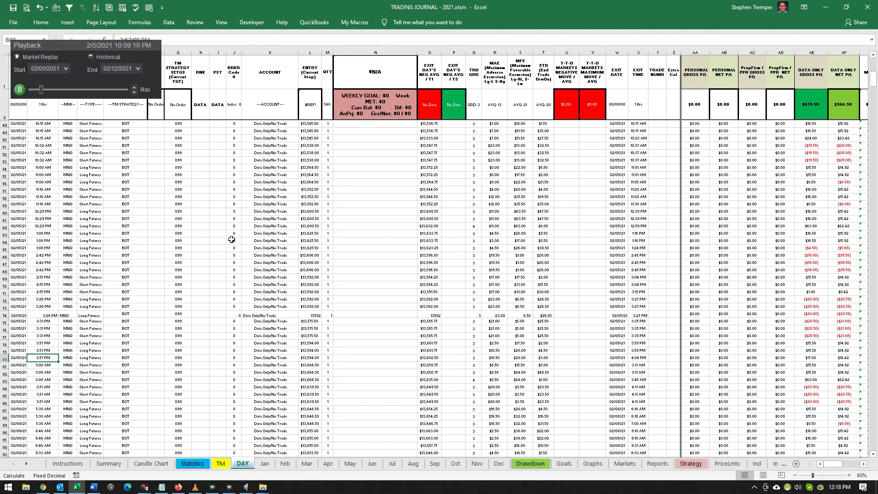
{"action": "key", "text": "Left"}
{"action": "key", "text": "Down"}
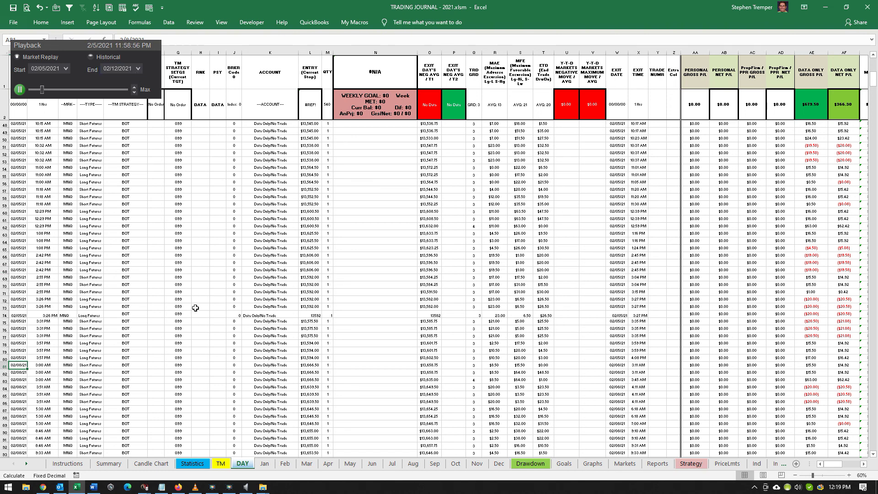
Clear the entries of all 02/08/21 through 02/12/21 trades on the DAY sheet, from the date column through the exit time column.
{"action": "key", "text": "shift+Down"}
{"action": "key", "text": "shift+Down"}
{"action": "key", "text": "shift+Down"}
{"action": "key", "text": "shift+Down"}
{"action": "key", "text": "shift+Down"}
{"action": "key", "text": "shift+Down"}
{"action": "key", "text": "shift+Down"}
{"action": "key", "text": "shift+Down"}
{"action": "key", "text": "shift+Down"}
{"action": "key", "text": "shift+Down"}
{"action": "key", "text": "shift+Down"}
{"action": "key", "text": "shift+Down"}
{"action": "key", "text": "shift+Down"}
{"action": "key", "text": "shift+Down"}
{"action": "key", "text": "shift+Down"}
{"action": "key", "text": "shift+Down"}
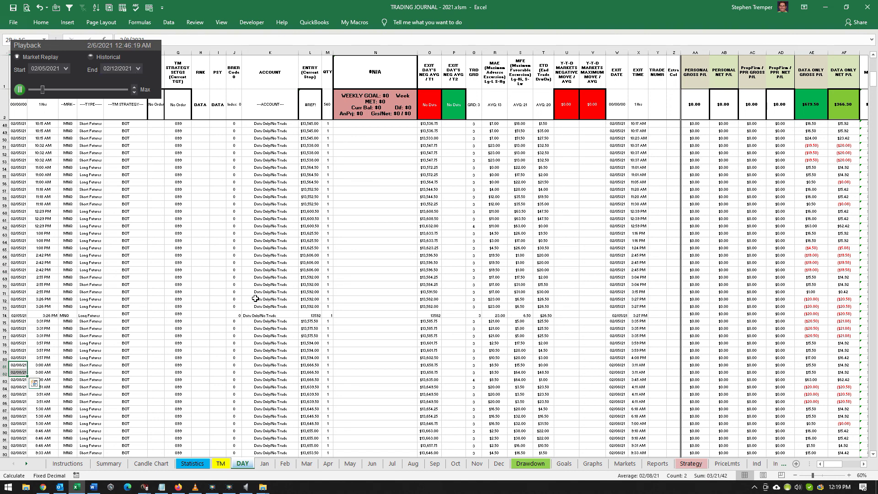
{"action": "key", "text": "shift+Down"}
{"action": "key", "text": "shift+Down"}
{"action": "key", "text": "shift+Down"}
{"action": "key", "text": "shift+Down"}
{"action": "key", "text": "shift+Down"}
{"action": "key", "text": "shift+Down"}
{"action": "key", "text": "shift+Down"}
{"action": "key", "text": "shift+Down"}
{"action": "key", "text": "shift+Down"}
{"action": "key", "text": "shift+Down"}
{"action": "key", "text": "shift+Down"}
{"action": "key", "text": "shift+Down"}
{"action": "key", "text": "shift+Down"}
{"action": "key", "text": "shift+Down"}
{"action": "key", "text": "shift+Down"}
{"action": "key", "text": "shift+Down"}
{"action": "key", "text": "shift+Down"}
{"action": "key", "text": "shift+Down"}
{"action": "key", "text": "shift+Down"}
{"action": "key", "text": "shift+Down"}
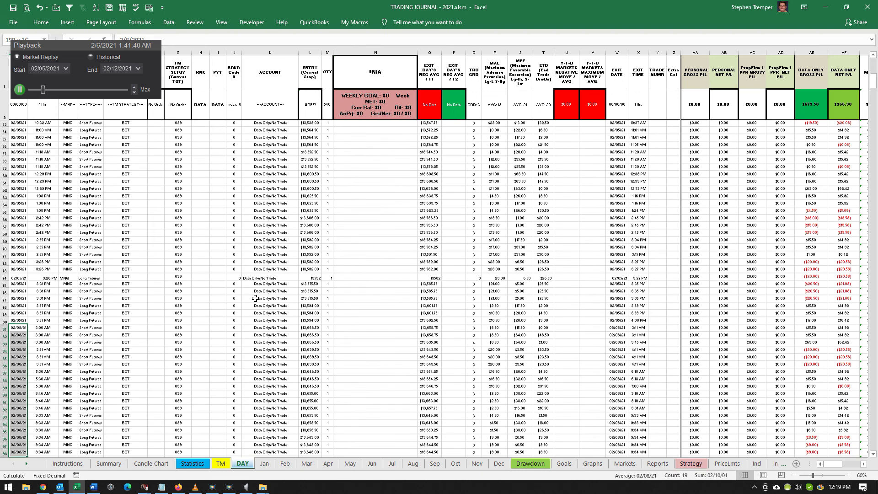
{"action": "key", "text": "shift+Down"}
{"action": "key", "text": "shift+Down"}
{"action": "key", "text": "shift+Down"}
{"action": "key", "text": "shift+Down"}
{"action": "key", "text": "shift+Down"}
{"action": "key", "text": "shift+Down"}
{"action": "key", "text": "shift+Down"}
{"action": "key", "text": "shift+Down"}
{"action": "key", "text": "shift+Down"}
{"action": "key", "text": "shift+Down"}
{"action": "key", "text": "shift+Down"}
{"action": "key", "text": "shift+Down"}
{"action": "key", "text": "shift+Down"}
{"action": "key", "text": "shift+Down"}
{"action": "key", "text": "shift+Down"}
{"action": "key", "text": "shift+Down"}
{"action": "key", "text": "shift+Down"}
{"action": "key", "text": "shift+Down"}
{"action": "key", "text": "shift+Down"}
{"action": "key", "text": "shift+Down"}
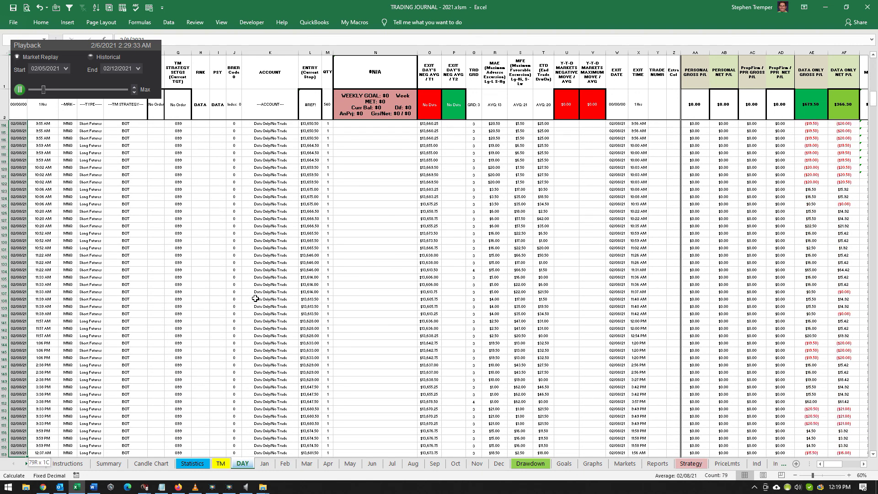
{"action": "key", "text": "shift+Down"}
{"action": "key", "text": "shift+Down"}
{"action": "key", "text": "shift+Down"}
{"action": "key", "text": "shift+Down"}
{"action": "key", "text": "shift+Down"}
{"action": "key", "text": "shift+Down"}
{"action": "key", "text": "shift+Down"}
{"action": "key", "text": "shift+Down"}
{"action": "key", "text": "shift+Down"}
{"action": "key", "text": "shift+Down"}
{"action": "key", "text": "shift+Down"}
{"action": "key", "text": "shift+Down"}
{"action": "key", "text": "shift+Down"}
{"action": "key", "text": "shift+Down"}
{"action": "key", "text": "shift+Down"}
{"action": "key", "text": "shift+Down"}
{"action": "key", "text": "shift+Down"}
{"action": "key", "text": "shift+Down"}
{"action": "key", "text": "shift+Down"}
{"action": "key", "text": "shift+Down"}
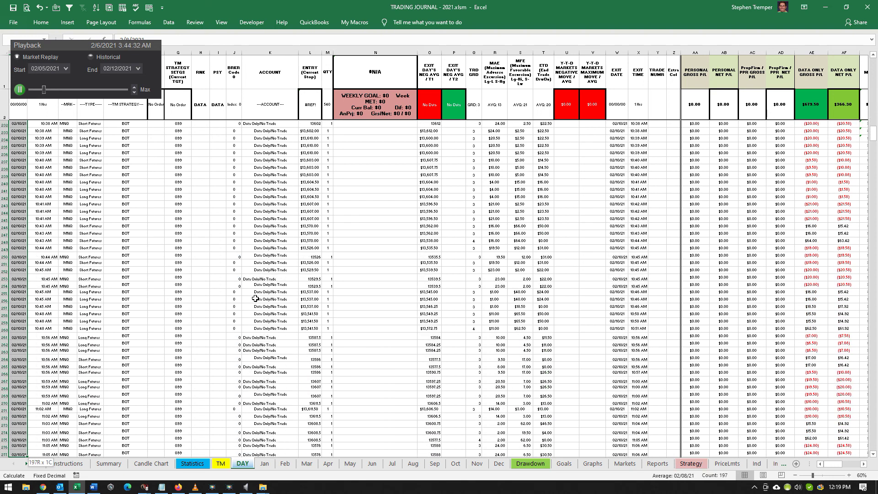
{"action": "key", "text": "ctrl+shift+Down"}
{"action": "key", "text": "shift+Right"}
{"action": "key", "text": "shift+Right"}
{"action": "key", "text": "shift+Right"}
{"action": "key", "text": "shift+Right"}
{"action": "key", "text": "shift+Right"}
{"action": "key", "text": "shift+Right"}
{"action": "key", "text": "shift+Right"}
{"action": "key", "text": "shift+Right"}
{"action": "key", "text": "shift+Right"}
{"action": "key", "text": "shift+Right"}
{"action": "key", "text": "shift+Right"}
{"action": "key", "text": "shift+Right"}
{"action": "key", "text": "shift+Right"}
{"action": "key", "text": "shift+Right"}
{"action": "key", "text": "shift+Right"}
{"action": "key", "text": "shift+Right"}
{"action": "key", "text": "shift+Right"}
{"action": "key", "text": "shift+Right"}
{"action": "key", "text": "shift+Right"}
{"action": "key", "text": "shift+Right"}
{"action": "key", "text": "shift+Right"}
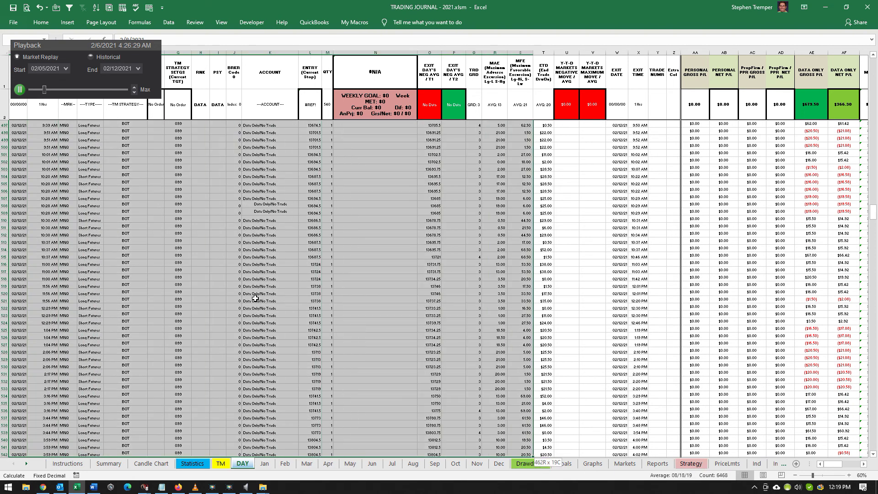
{"action": "key", "text": "Delete"}
Look through the remaining 02/05/21 trades on the DAY sheet and return to the first trade's date.
{"action": "key", "text": "ctrl+Home"}
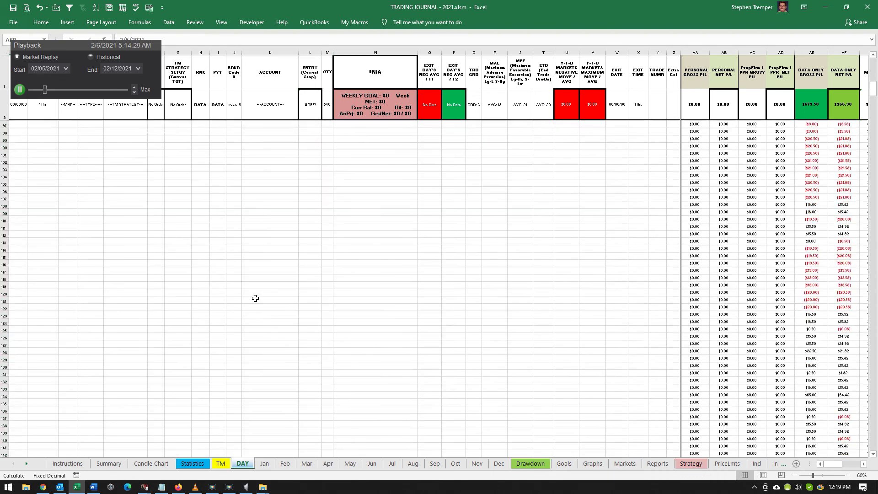
{"action": "key", "text": "Down"}
{"action": "key", "text": "Down"}
{"action": "key", "text": "Down"}
{"action": "key", "text": "Down"}
{"action": "key", "text": "Down"}
{"action": "key", "text": "Down"}
{"action": "key", "text": "Down"}
{"action": "key", "text": "Down"}
{"action": "key", "text": "Down"}
{"action": "key", "text": "Down"}
{"action": "key", "text": "Down"}
{"action": "key", "text": "Down"}
{"action": "key", "text": "Down"}
{"action": "key", "text": "Down"}
{"action": "key", "text": "Down"}
{"action": "key", "text": "Down"}
{"action": "key", "text": "Down"}
{"action": "key", "text": "Down"}
{"action": "key", "text": "Down"}
{"action": "key", "text": "Down"}
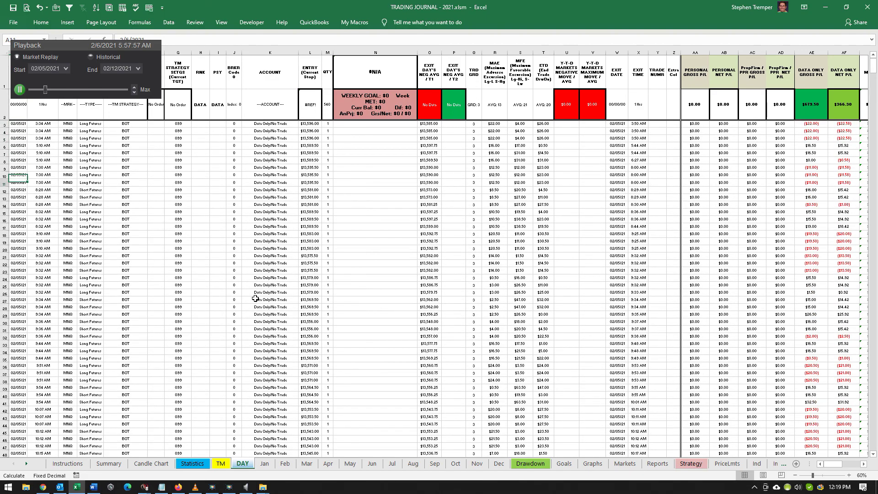
{"action": "key", "text": "Down"}
{"action": "key", "text": "Down"}
{"action": "key", "text": "ctrl+Up"}
{"action": "key", "text": "ctrl+Up"}
{"action": "key", "text": "ctrl+Home"}
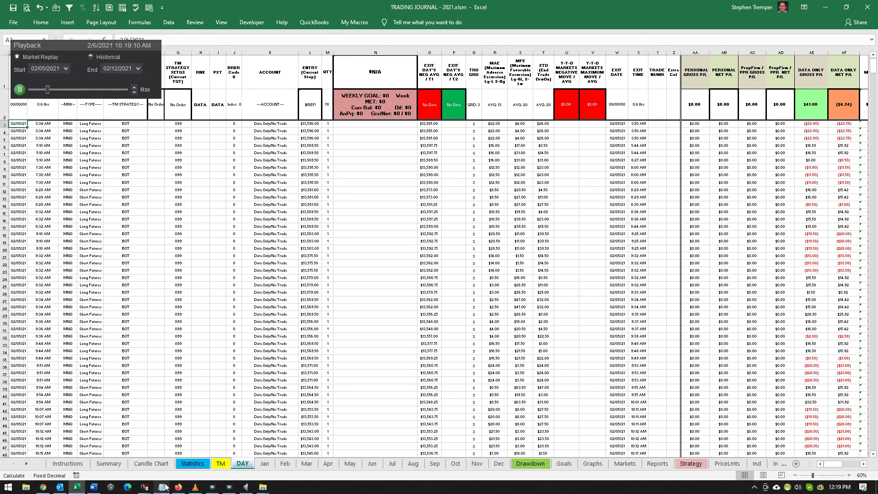
Open the Statistics sheet and recalculate its time-of-day and session totals for the remaining trades.
{"action": "mouse_move", "coordinate": [146, 489]}
{"action": "left_click", "coordinate": [193, 464]}
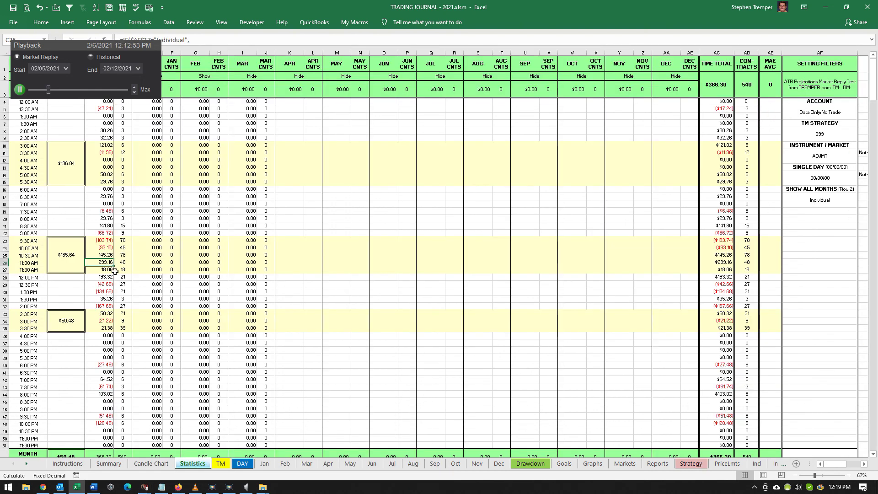
{"action": "left_click", "coordinate": [148, 11]}
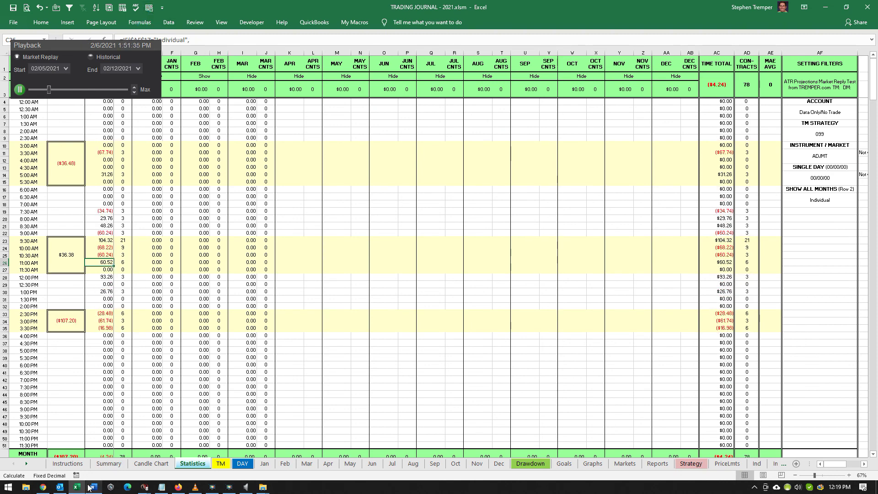
Switch to the NinjaTrader chart and pause the market replay playback.
{"action": "mouse_move", "coordinate": [93, 489]}
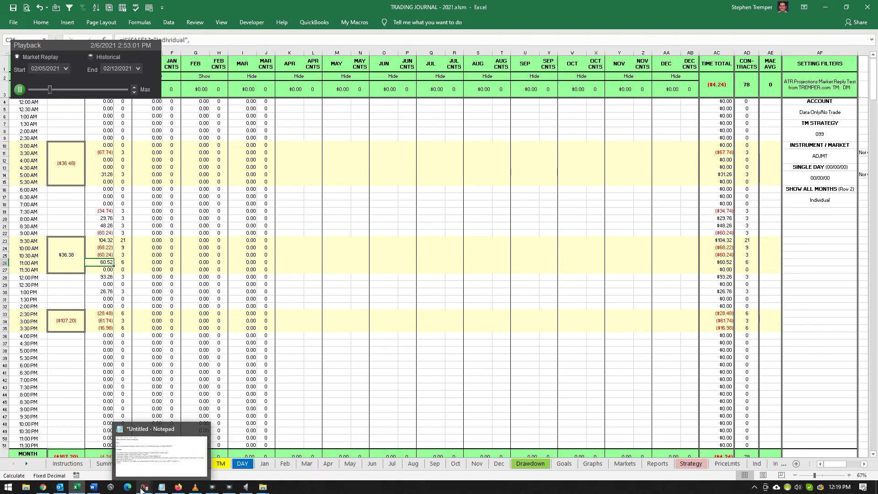
{"action": "mouse_move", "coordinate": [145, 487]}
{"action": "left_click", "coordinate": [391, 450]}
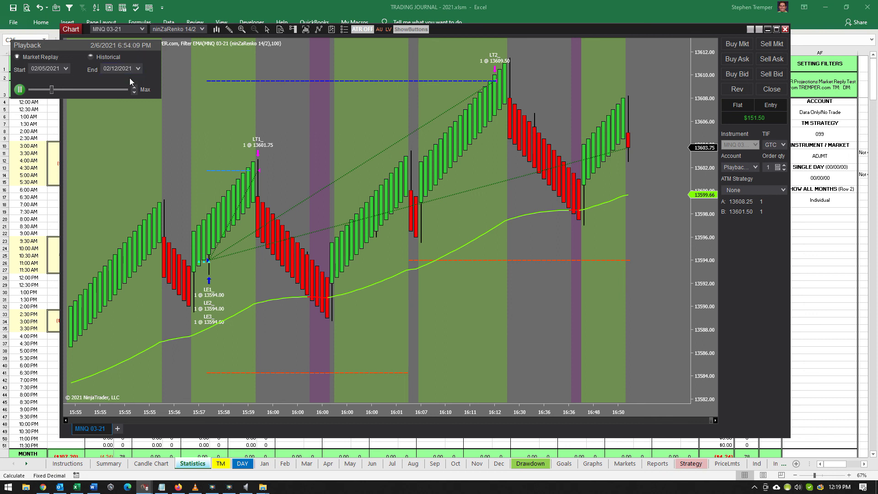
{"action": "left_click", "coordinate": [20, 90]}
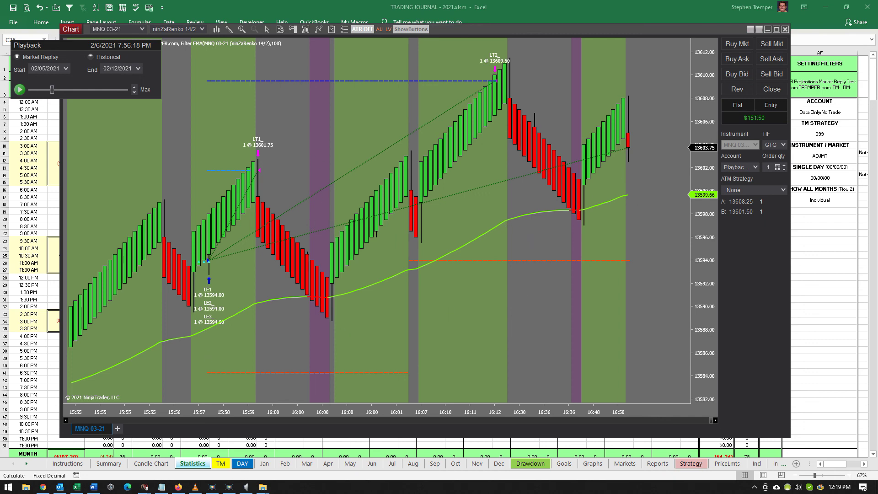
Bring up the Trade Performance report below the Playback controls and regenerate it with end date 02/05/2021.
{"action": "left_click", "coordinate": [144, 487]}
{"action": "left_click_drag", "start_coordinate": [253, 77], "coordinate": [181, 105]}
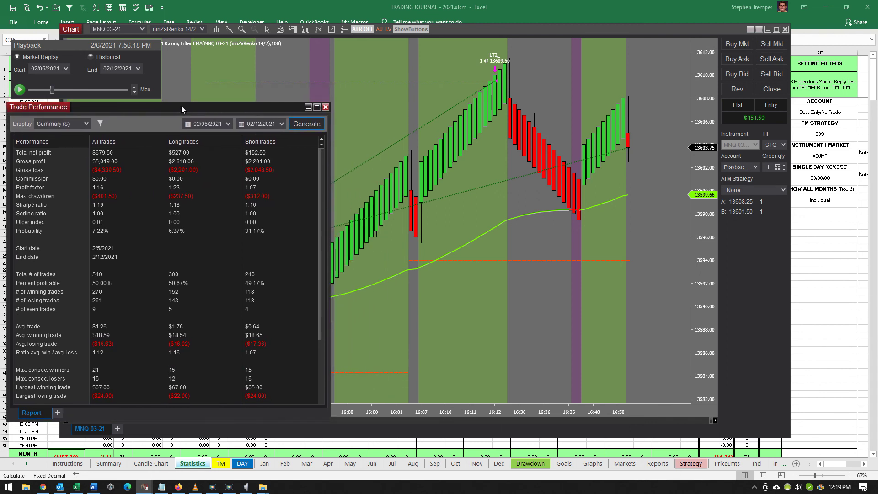
{"action": "left_click", "coordinate": [282, 124]}
{"action": "left_click", "coordinate": [265, 155]}
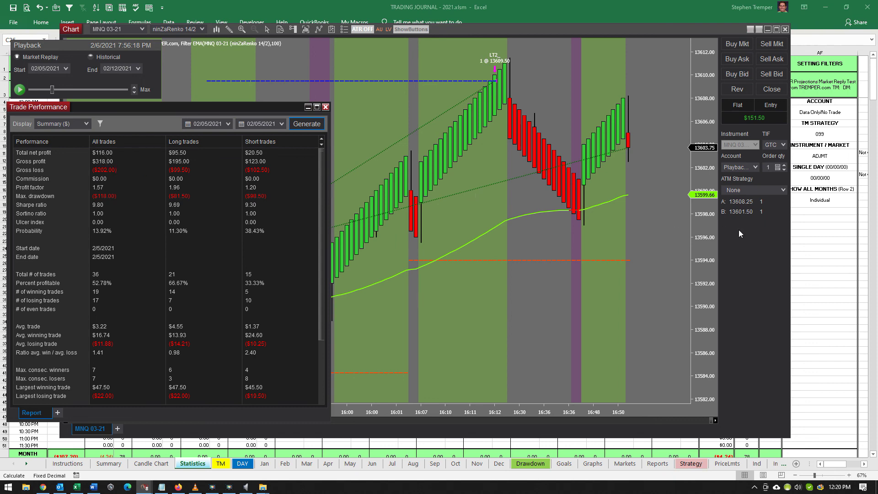
Switch back to the Excel Statistics sheet and check the DAY total and the late-morning, noon and 3:30 PM results.
{"action": "left_click", "coordinate": [812, 244]}
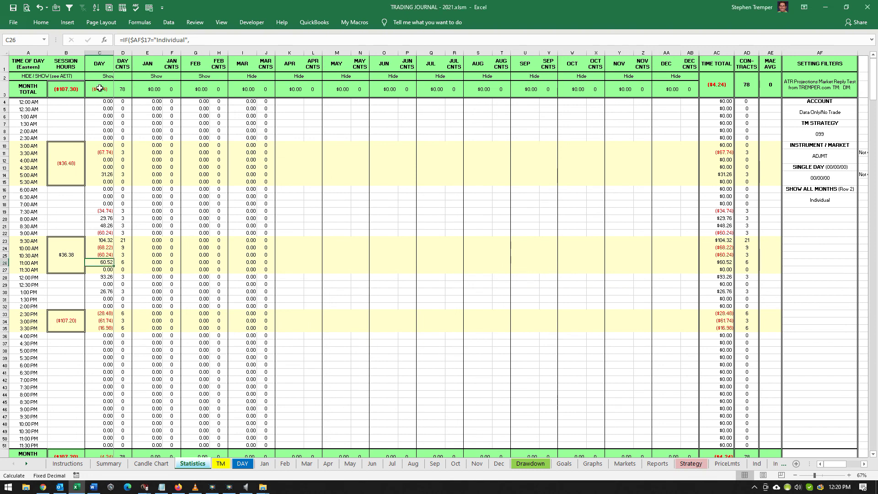
{"action": "left_click", "coordinate": [100, 89]}
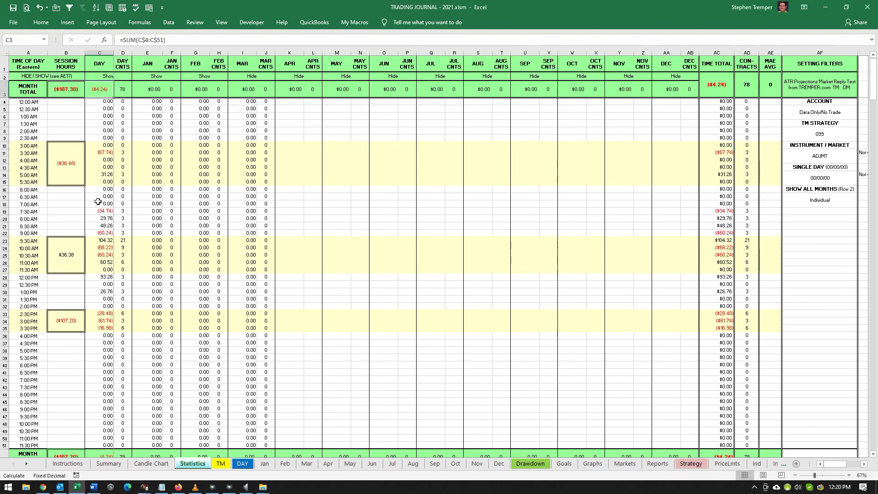
{"action": "left_click_drag", "start_coordinate": [101, 270], "coordinate": [100, 277]}
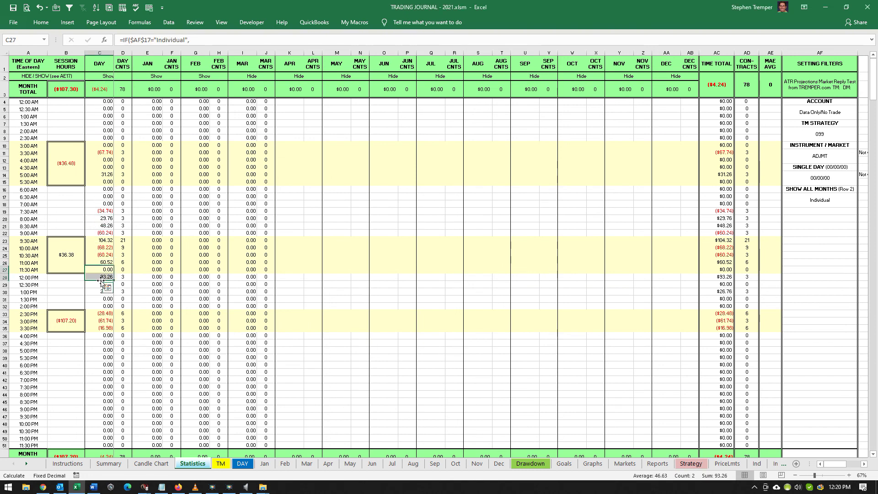
{"action": "left_click", "coordinate": [102, 330]}
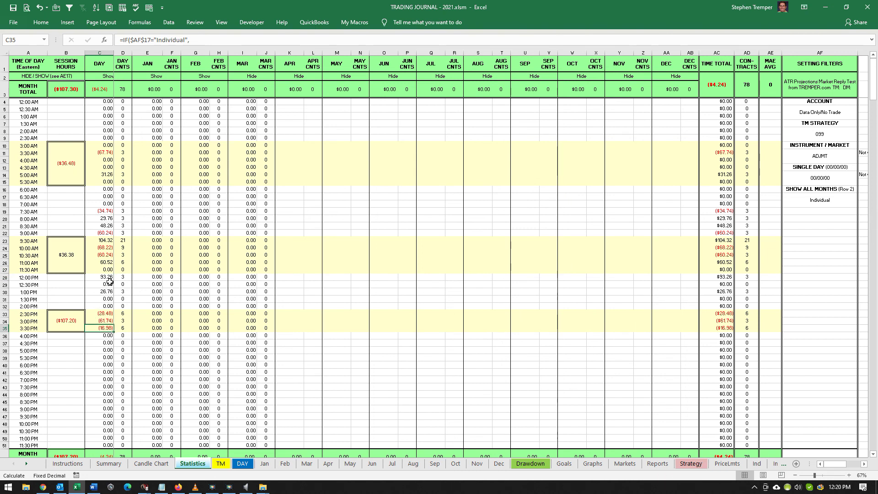
{"action": "left_click", "coordinate": [105, 263]}
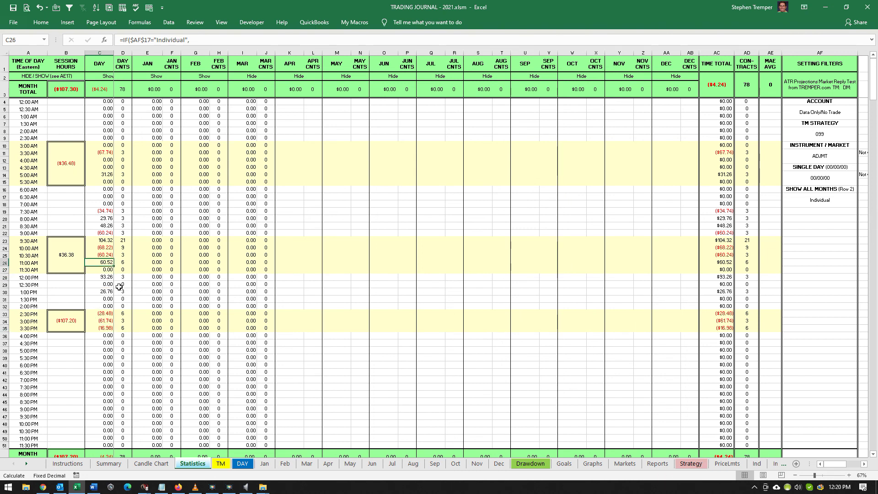
Reduce the Excel window to compare the Statistics session results with the NinjaTrader report, and bring the MNQ 03-21 chart forward.
{"action": "left_click", "coordinate": [846, 6]}
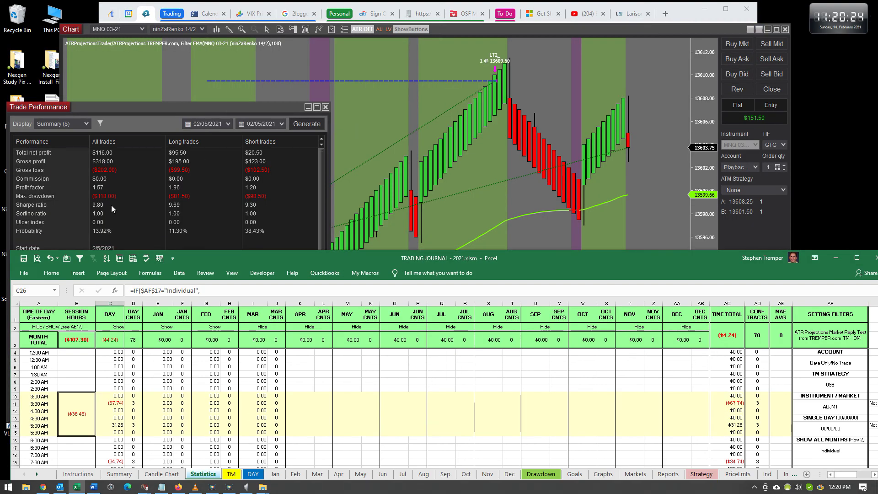
{"action": "scroll", "coordinate": [123, 405], "scroll_direction": "down", "scroll_amount": 3}
{"action": "scroll", "coordinate": [123, 406], "scroll_direction": "down", "scroll_amount": 1}
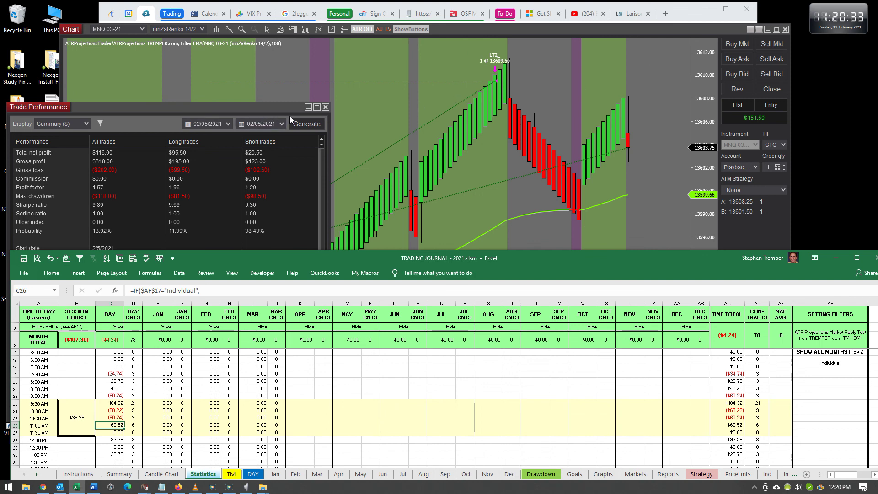
{"action": "left_click", "coordinate": [346, 118]}
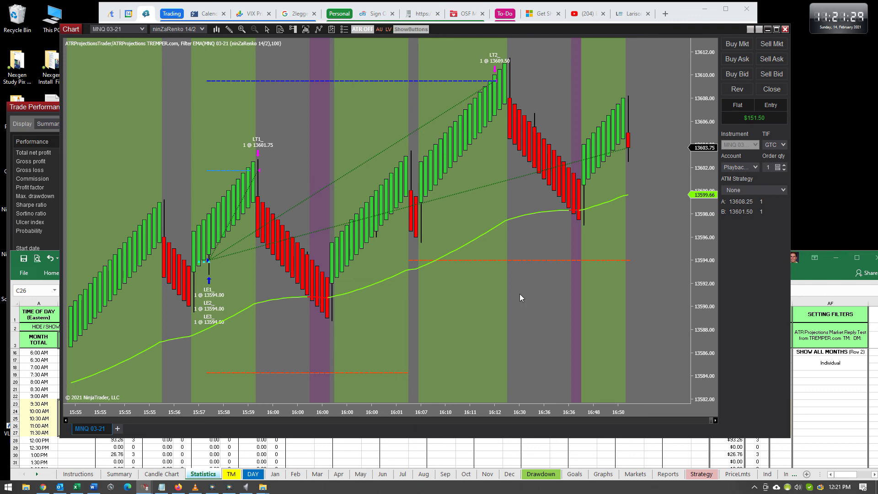
Switch back to the Excel journal, maximize its window and return to the start of the Statistics sheet's time rows.
{"action": "key", "text": "alt+Tab"}
{"action": "left_click", "coordinate": [857, 258]}
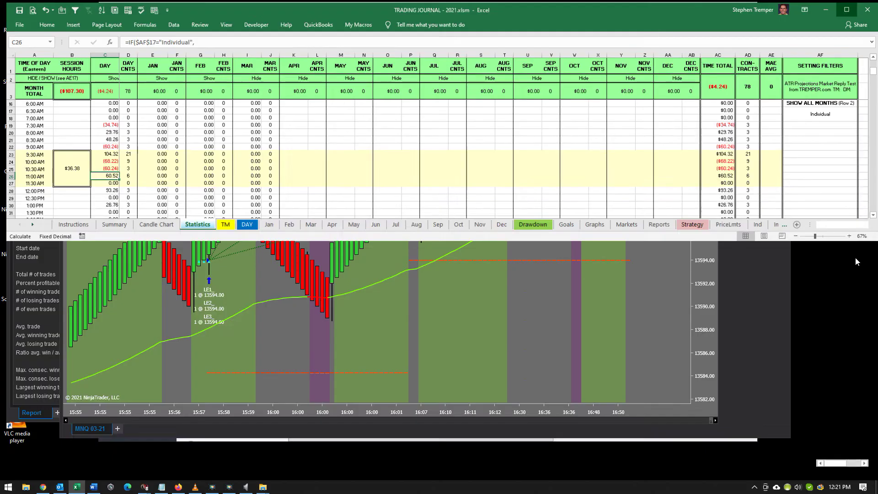
{"action": "left_click", "coordinate": [336, 138]}
{"action": "scroll", "coordinate": [401, 339], "scroll_direction": "up", "scroll_amount": 4}
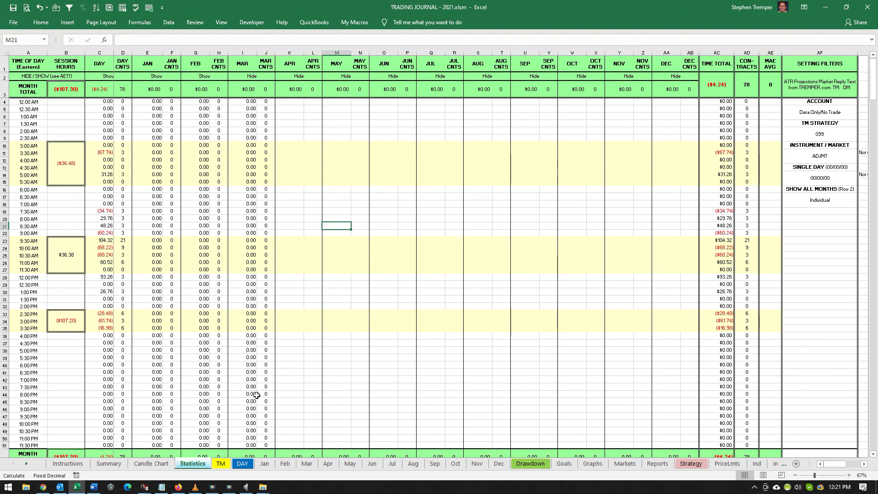
Examine the available strategy rows 060 to 064 and the 099 ATR Projections entry on the TM sheet.
{"action": "left_click", "coordinate": [221, 464]}
{"action": "scroll", "coordinate": [241, 374], "scroll_direction": "down", "scroll_amount": 2}
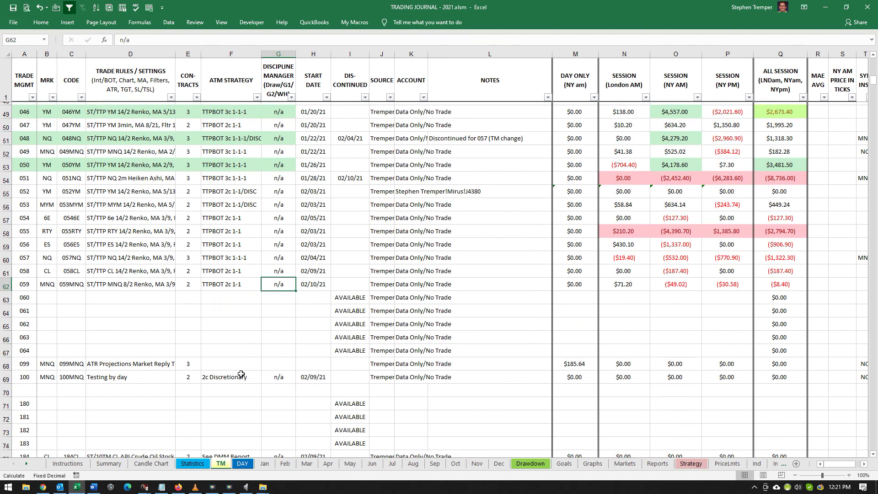
{"action": "scroll", "coordinate": [241, 374], "scroll_direction": "up", "scroll_amount": 1}
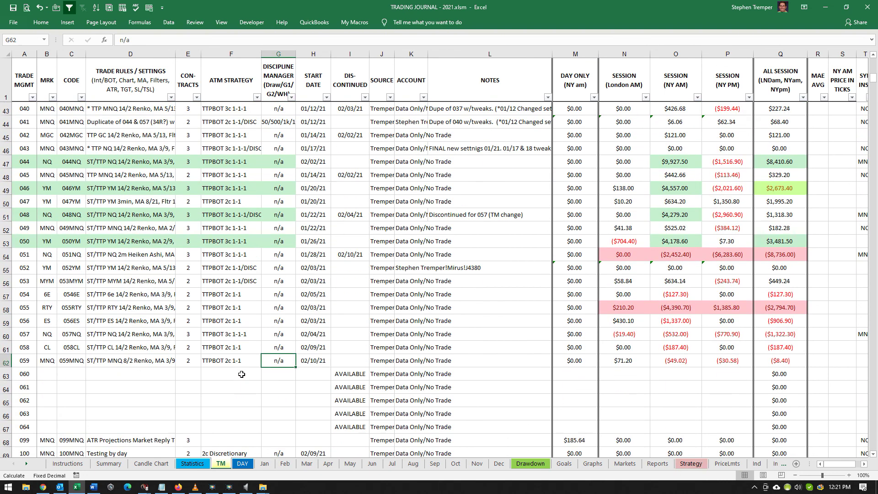
{"action": "left_click", "coordinate": [59, 375]}
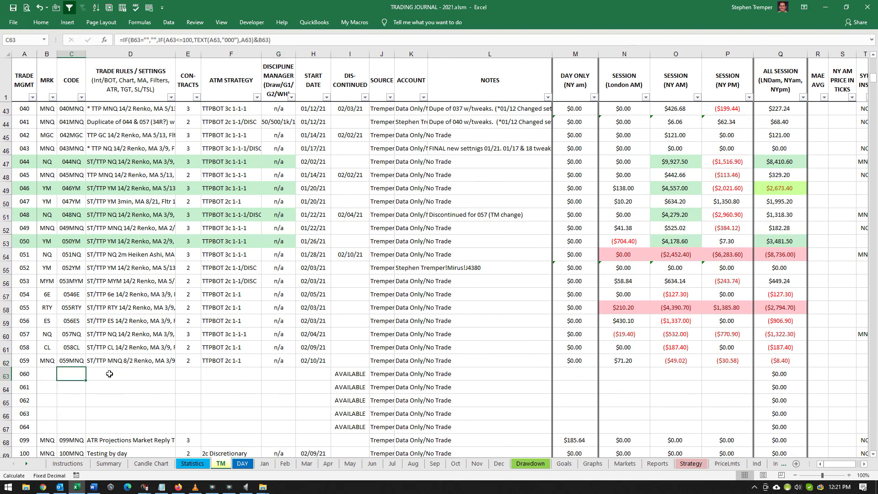
{"action": "left_click", "coordinate": [46, 374]}
{"action": "left_click", "coordinate": [24, 374]}
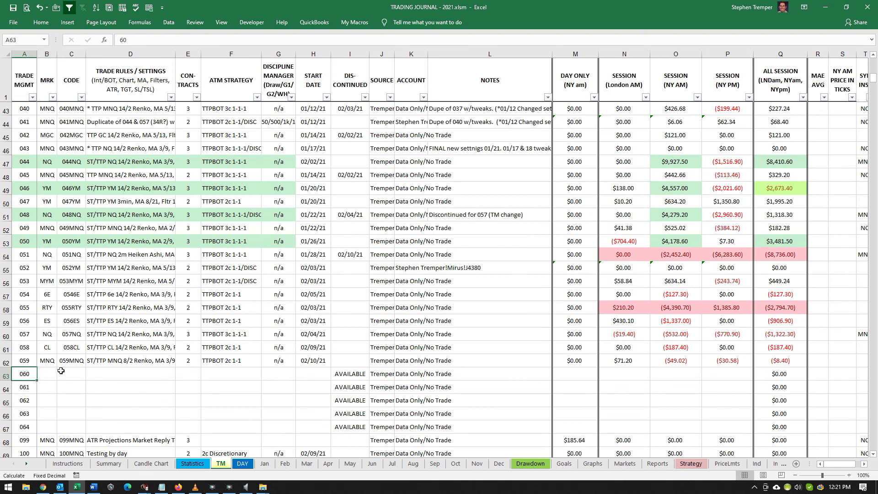
{"action": "scroll", "coordinate": [89, 406], "scroll_direction": "down", "scroll_amount": 1}
{"action": "left_click", "coordinate": [79, 398]}
{"action": "left_click", "coordinate": [25, 400]}
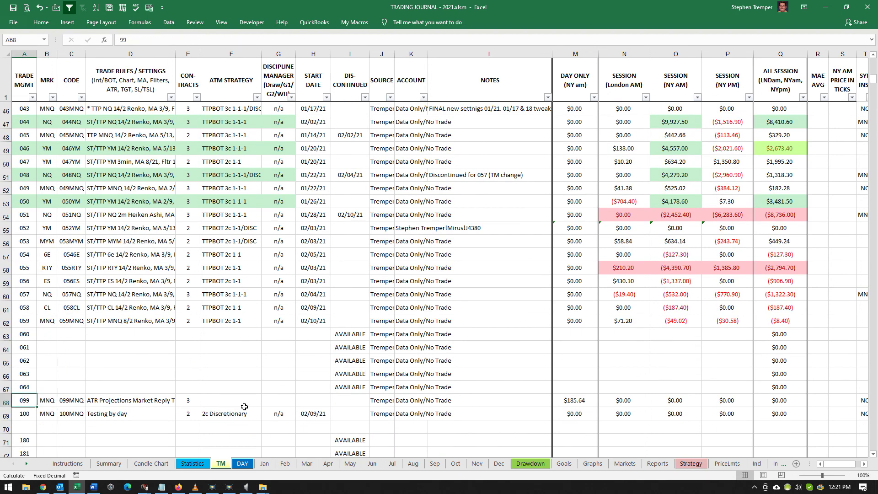
{"action": "left_click", "coordinate": [100, 400]}
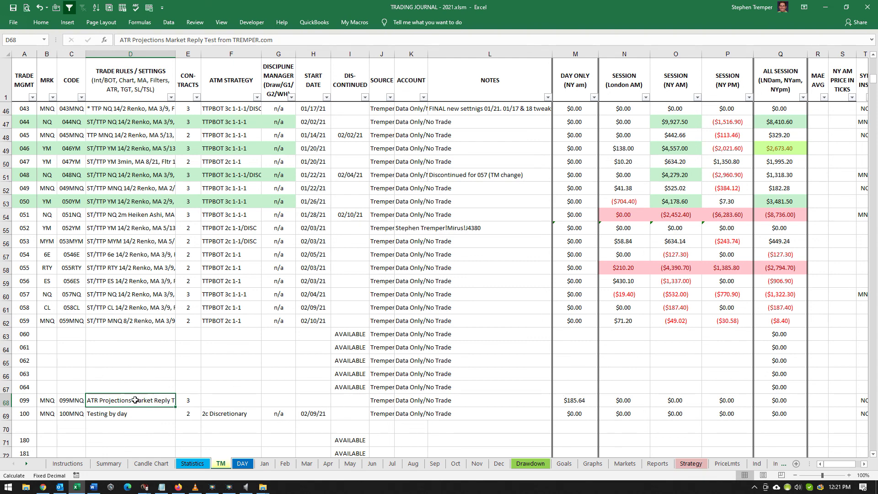
{"action": "left_click", "coordinate": [142, 371]}
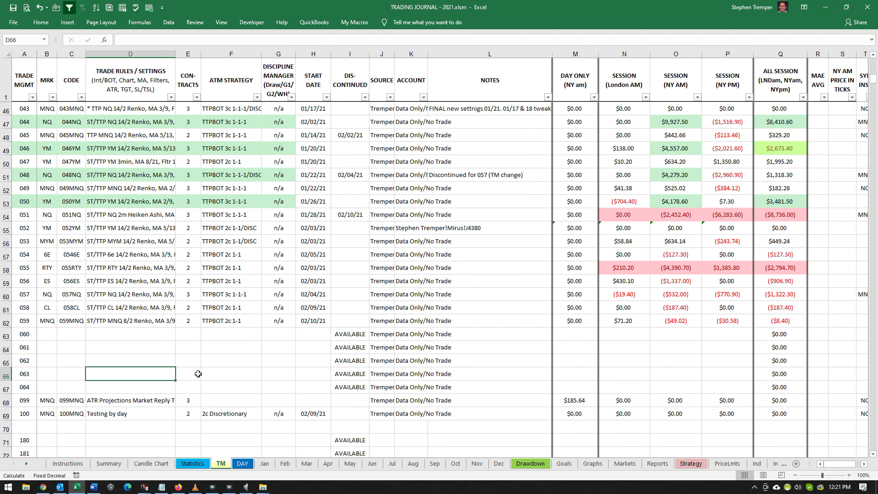
Check the trade rules description of strategy 099 on the TM sheet against the empty strategy 063 row.
{"action": "left_click", "coordinate": [143, 405]}
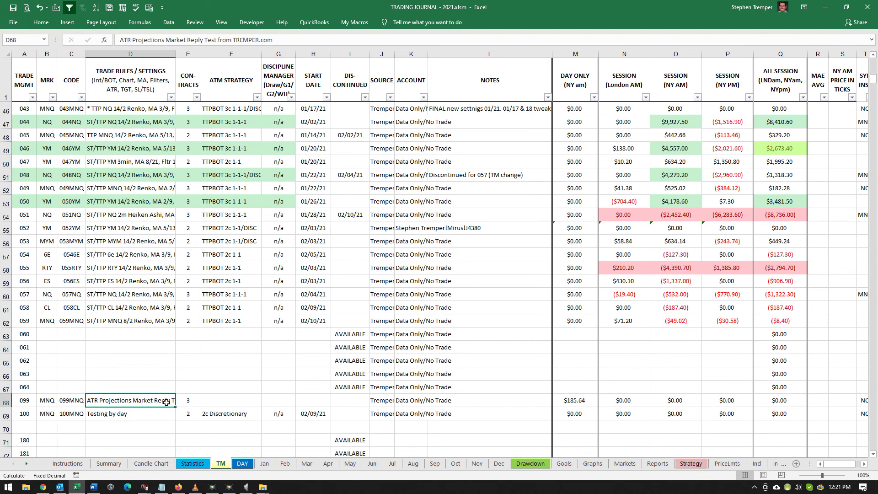
{"action": "left_click", "coordinate": [120, 371]}
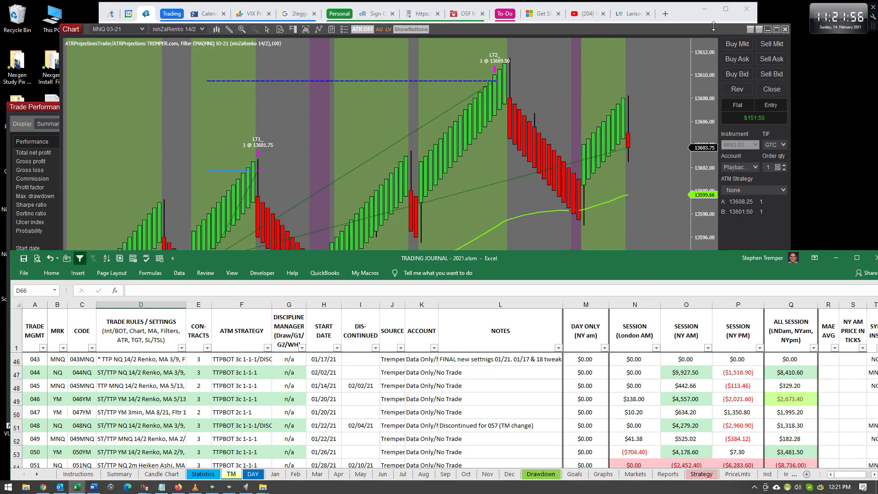
Reduce the Excel window and switch to NinjaTrader to view the 02/05/2021 Trade Performance report and the MNQ 03-21 chart.
{"action": "left_click", "coordinate": [847, 7]}
{"action": "left_click", "coordinate": [43, 109]}
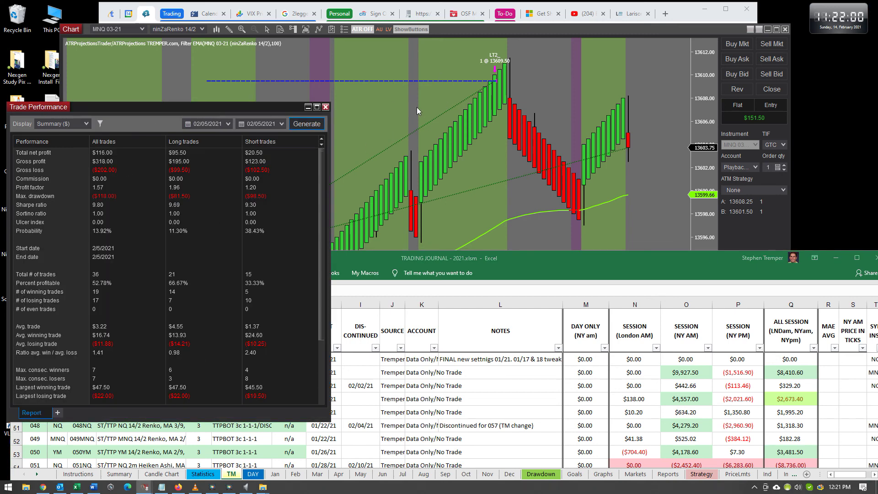
{"action": "left_click", "coordinate": [561, 84]}
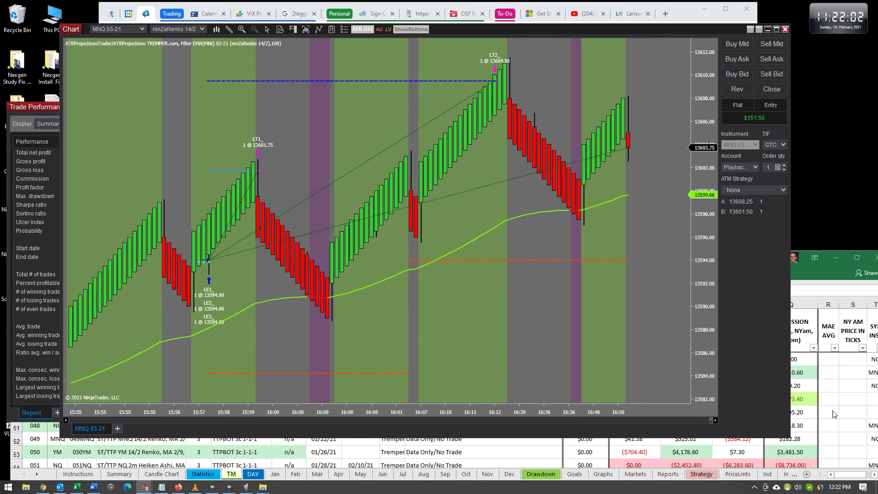